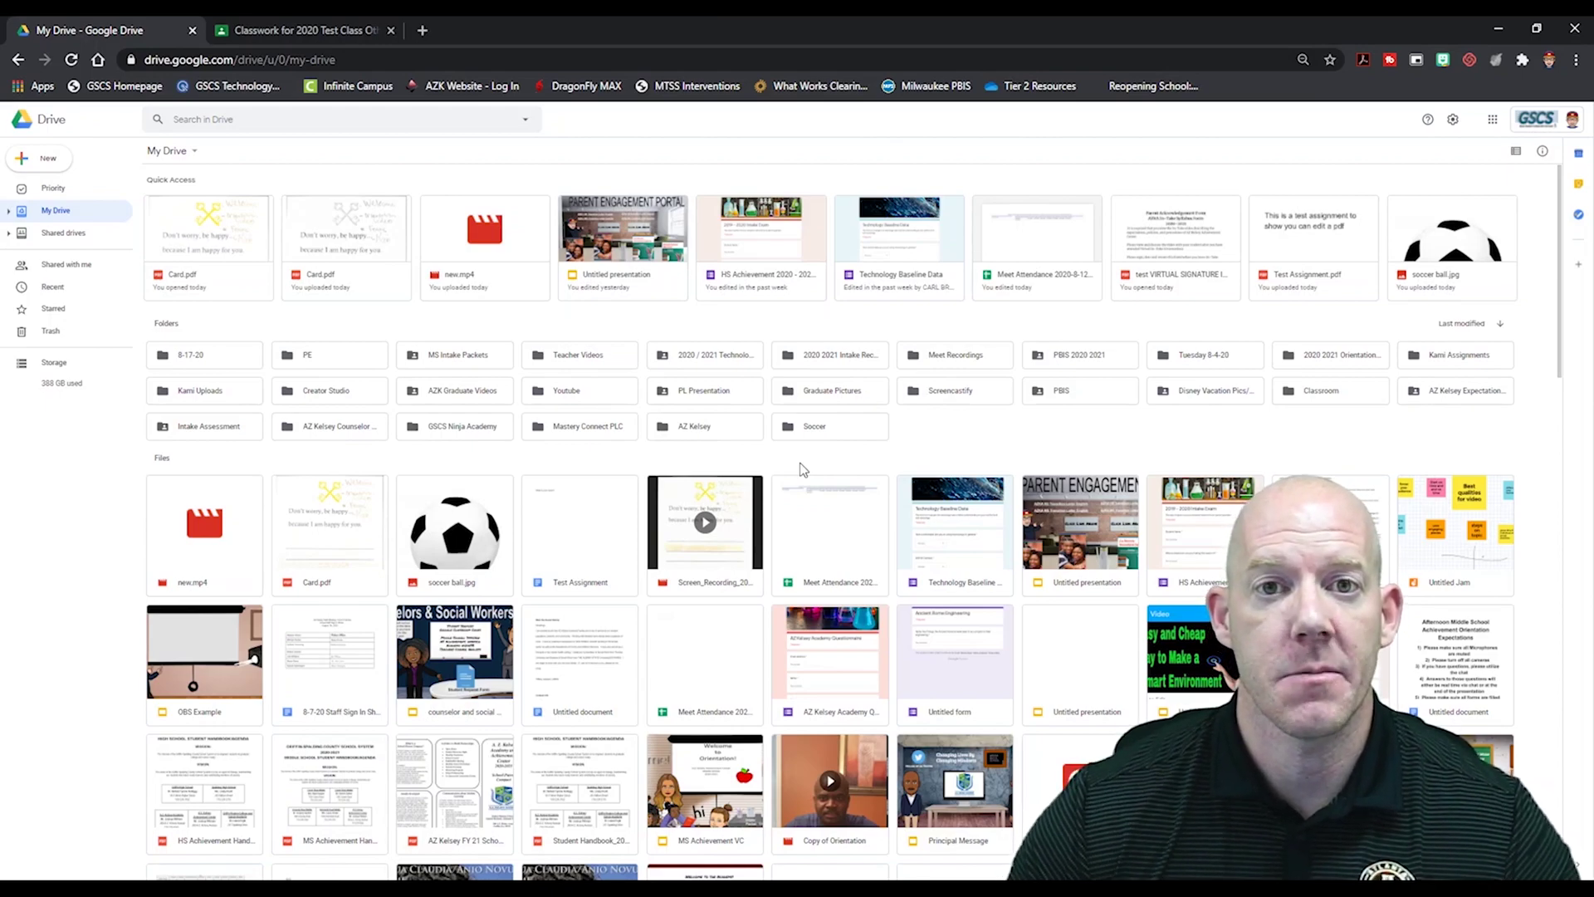
Step: Search the Drive for "soccer", look over the results, clear the search and return to My Drive
click(318, 117)
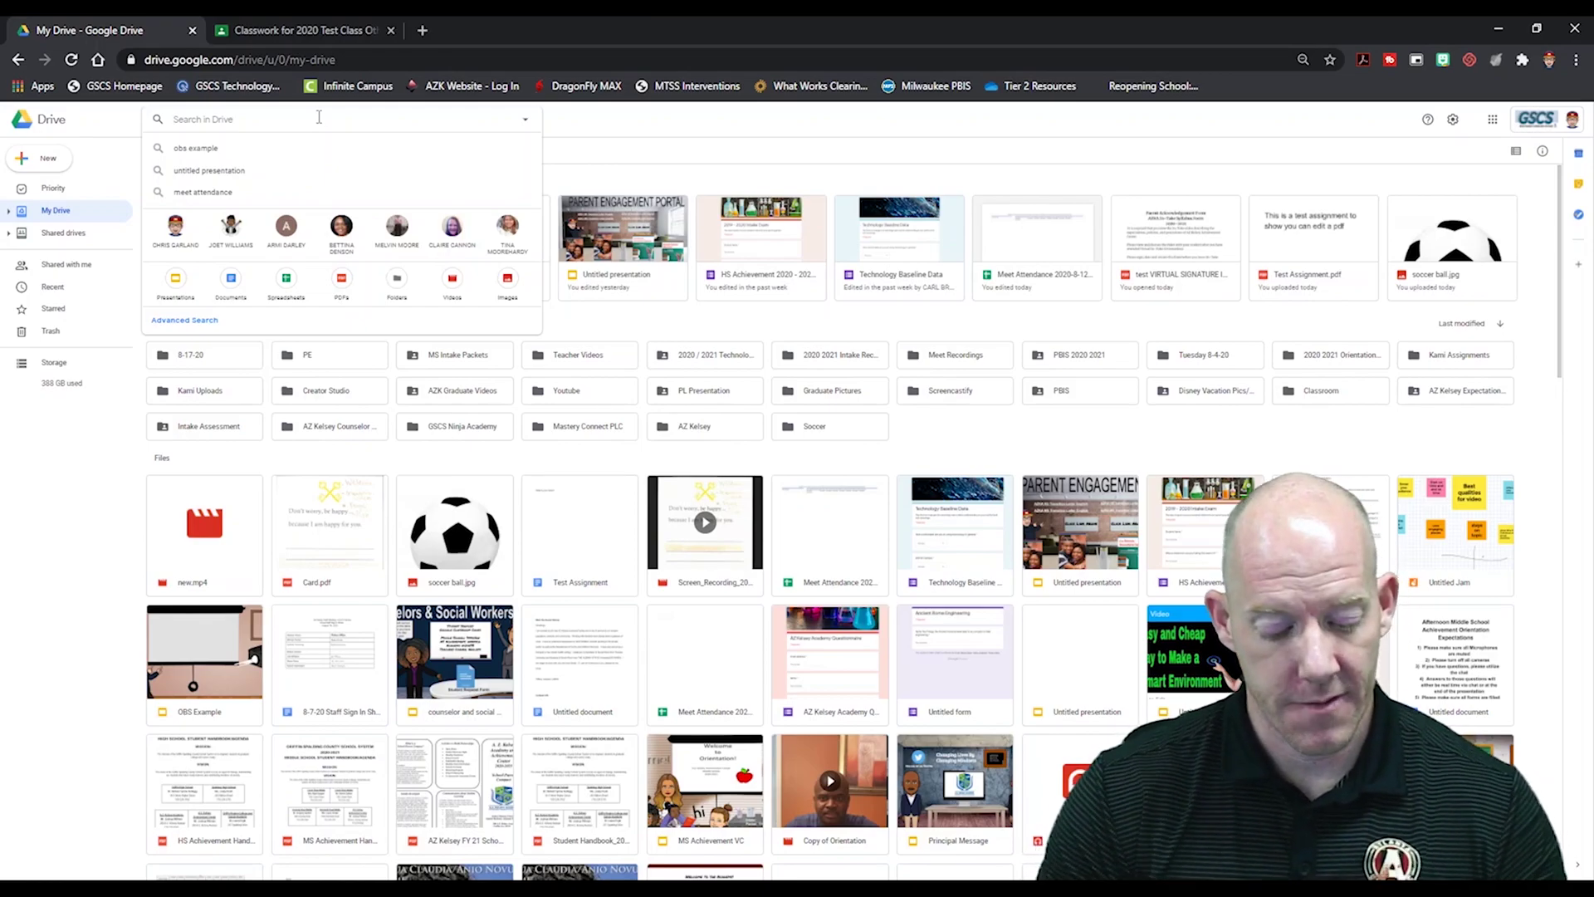
text(soccer)
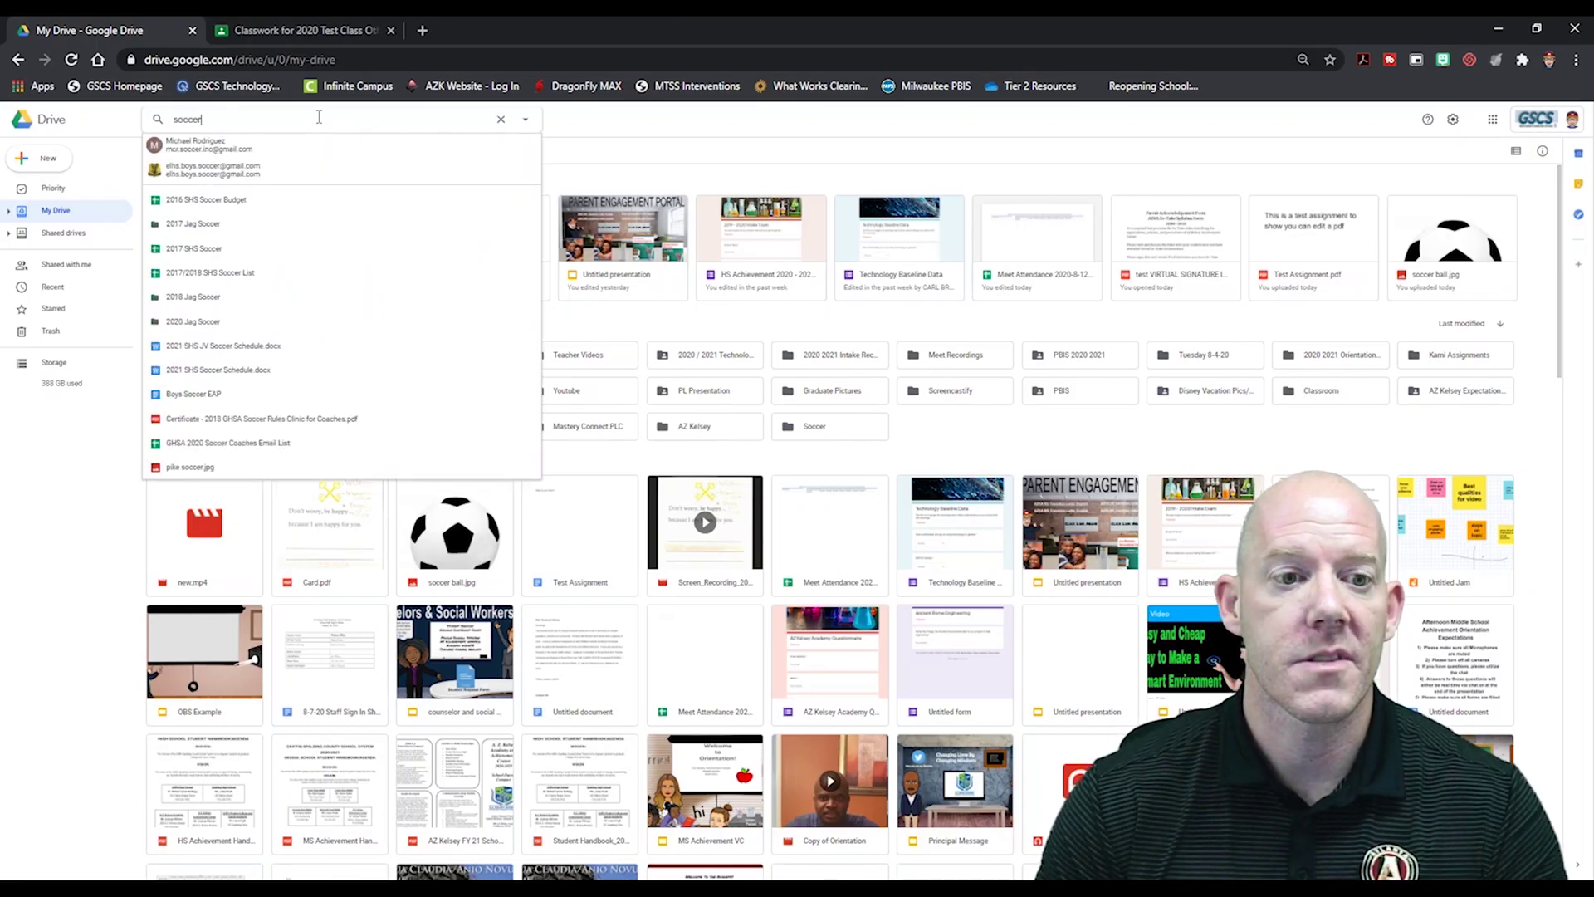
key(Return)
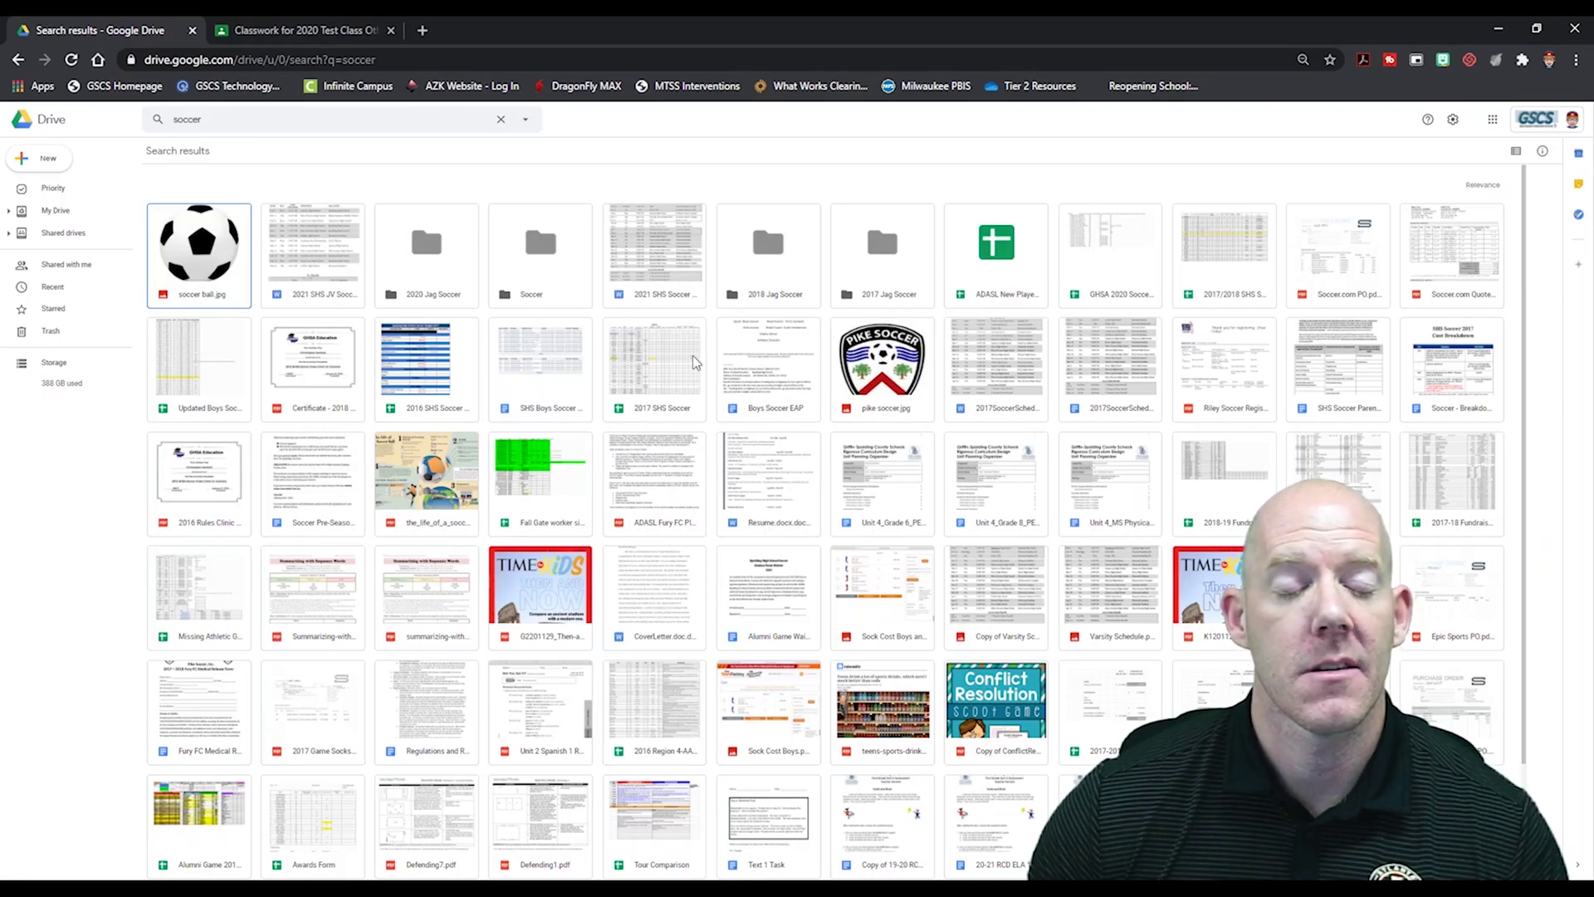
click(501, 118)
click(93, 213)
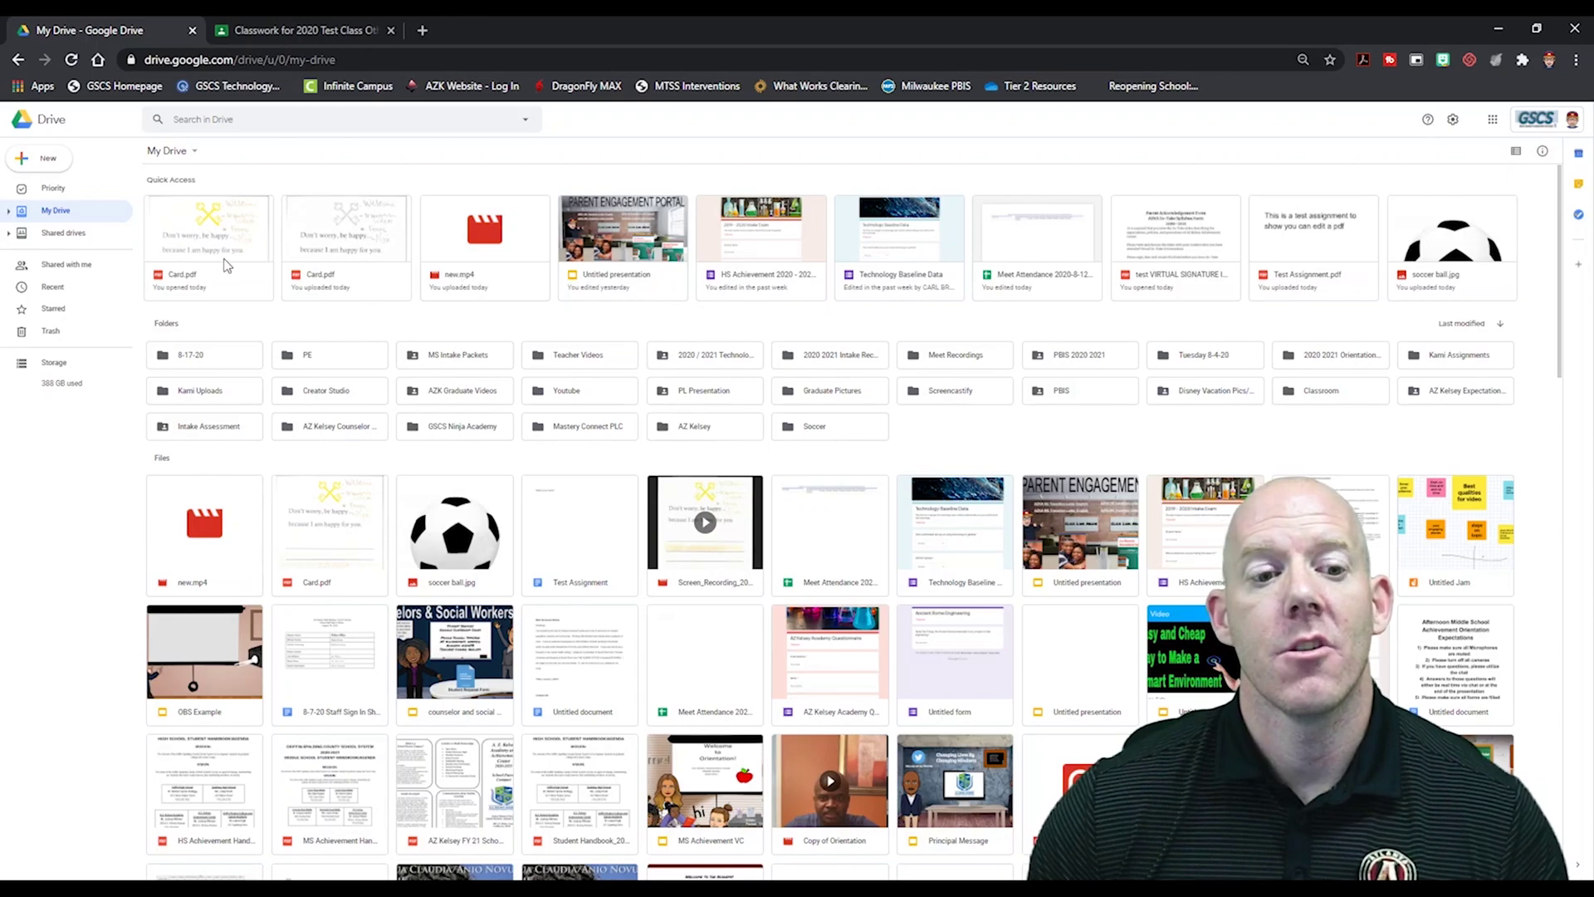
Step: Open Test Assignment.pdf from the 8-17-20 folder with Google Docs and add "dfdfsd" at the end of its text
double_click(212, 360)
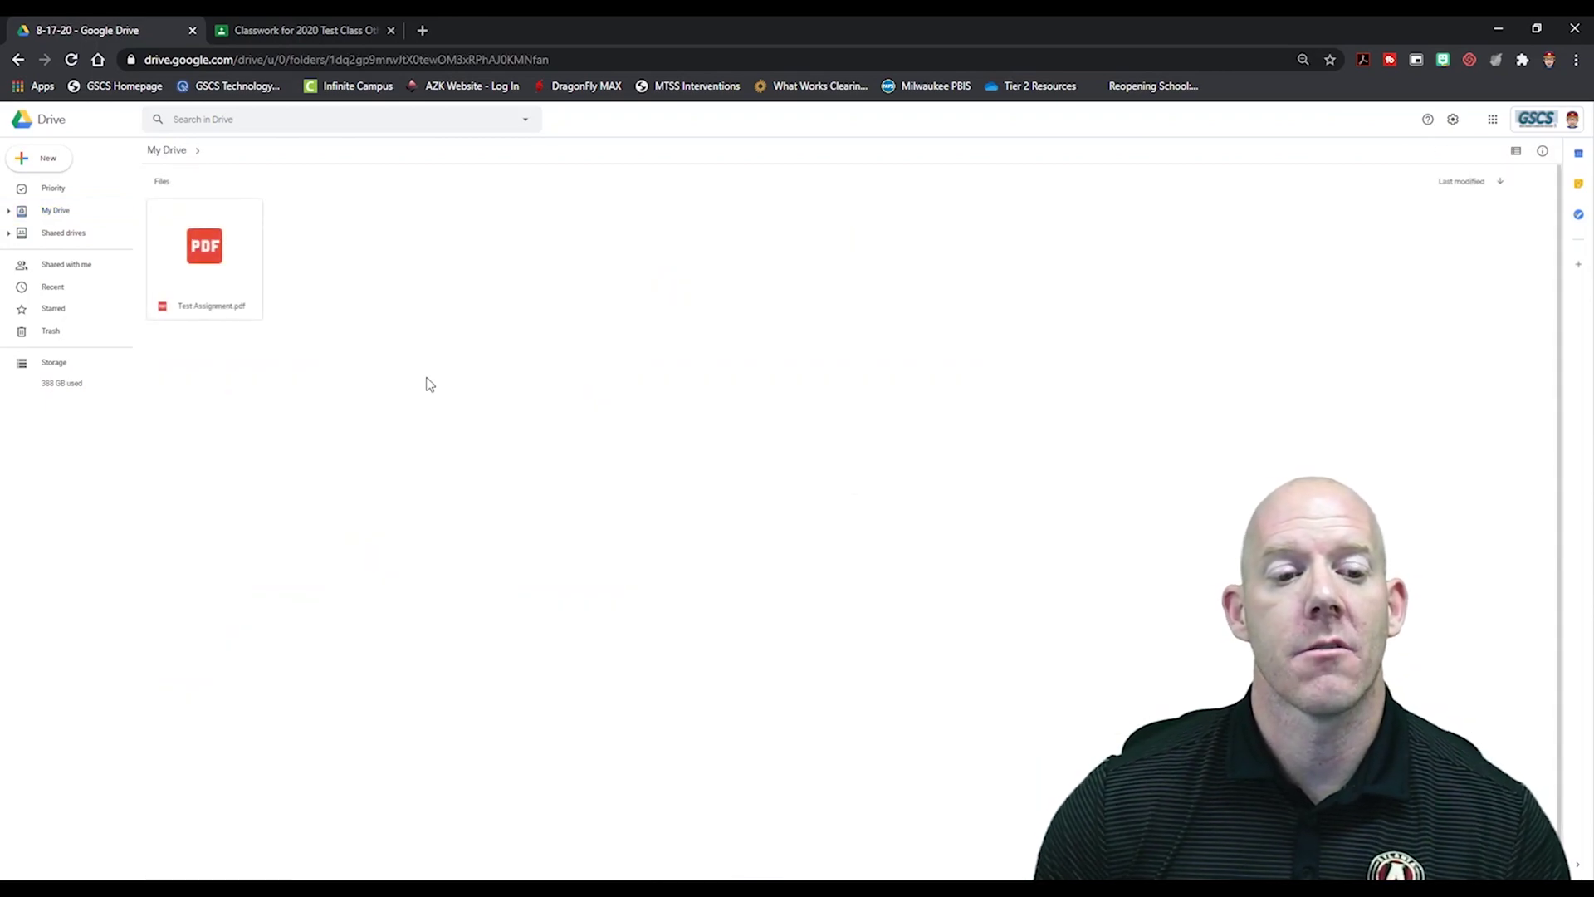
right_click(202, 303)
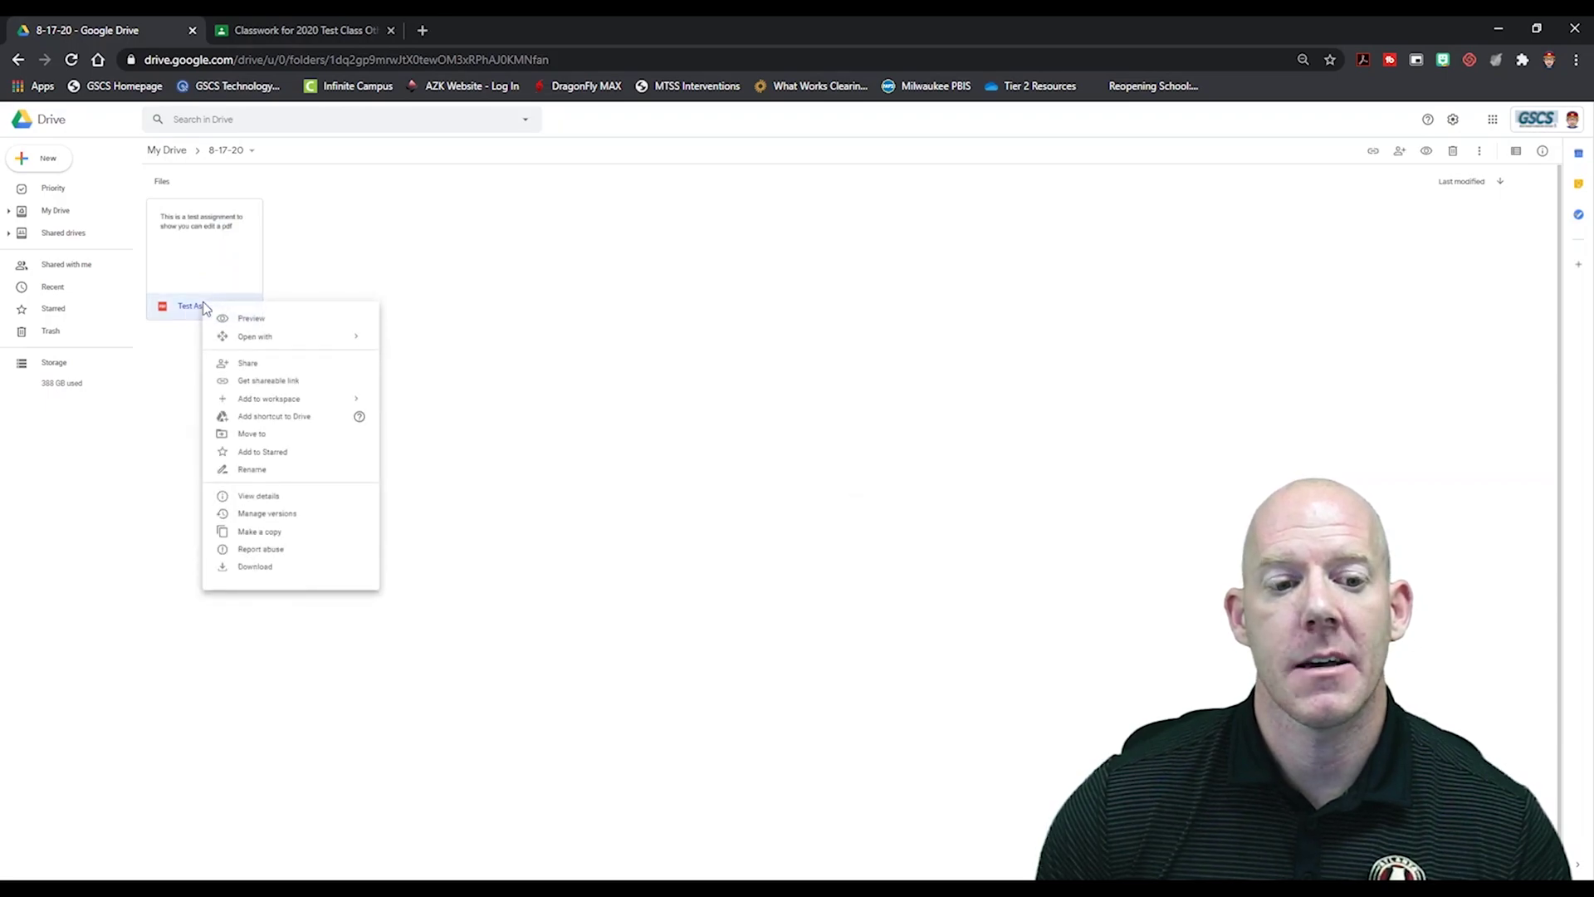
mouse_move(289, 343)
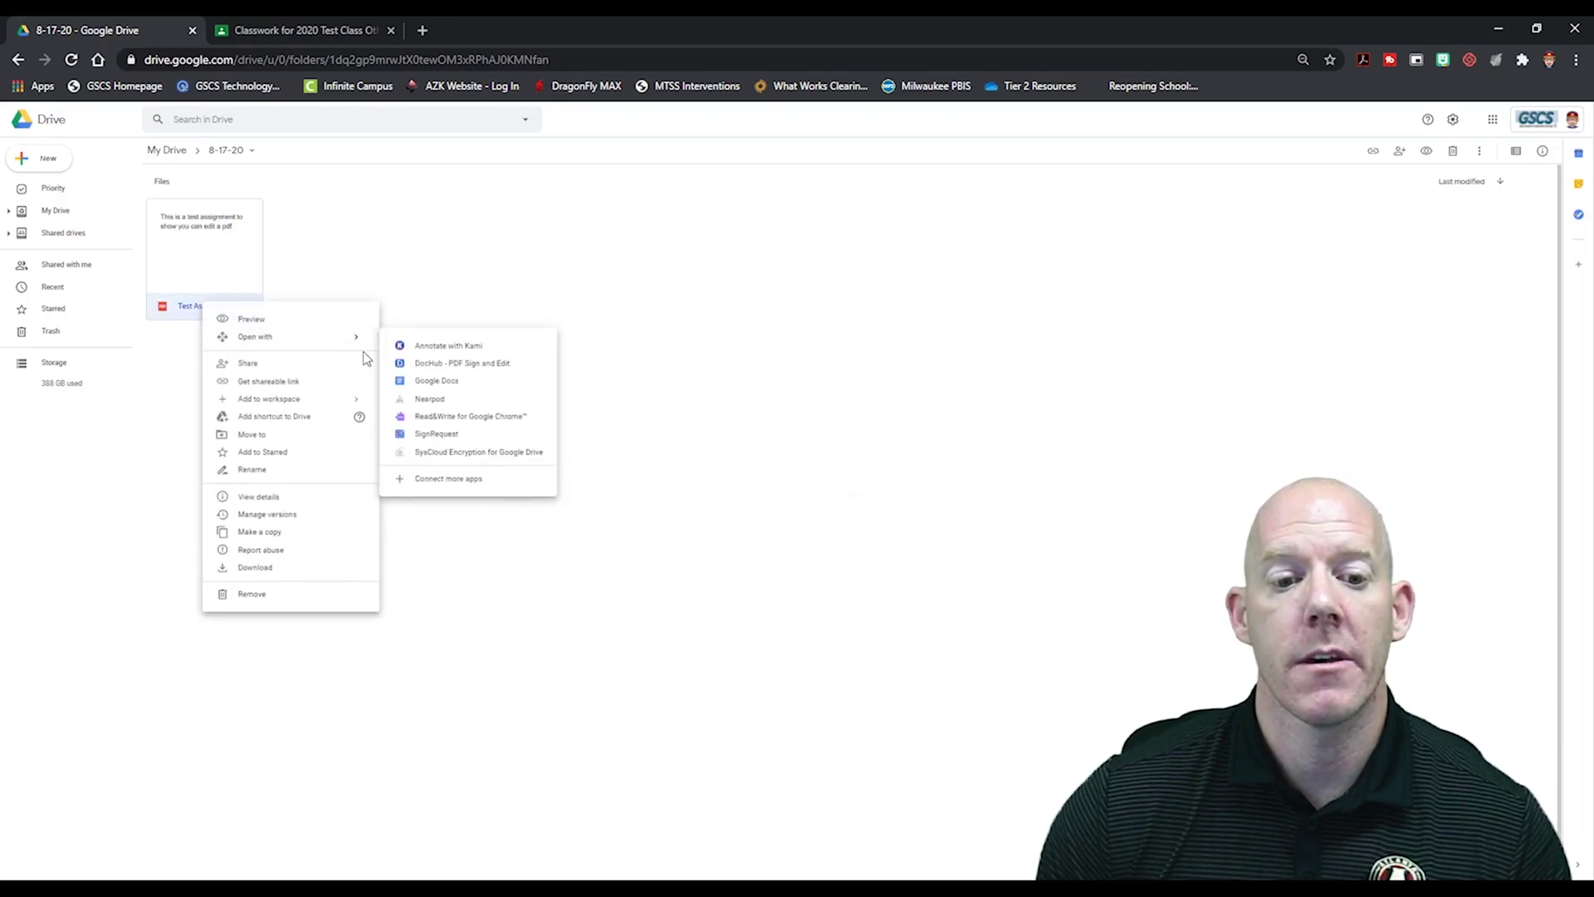
click(428, 383)
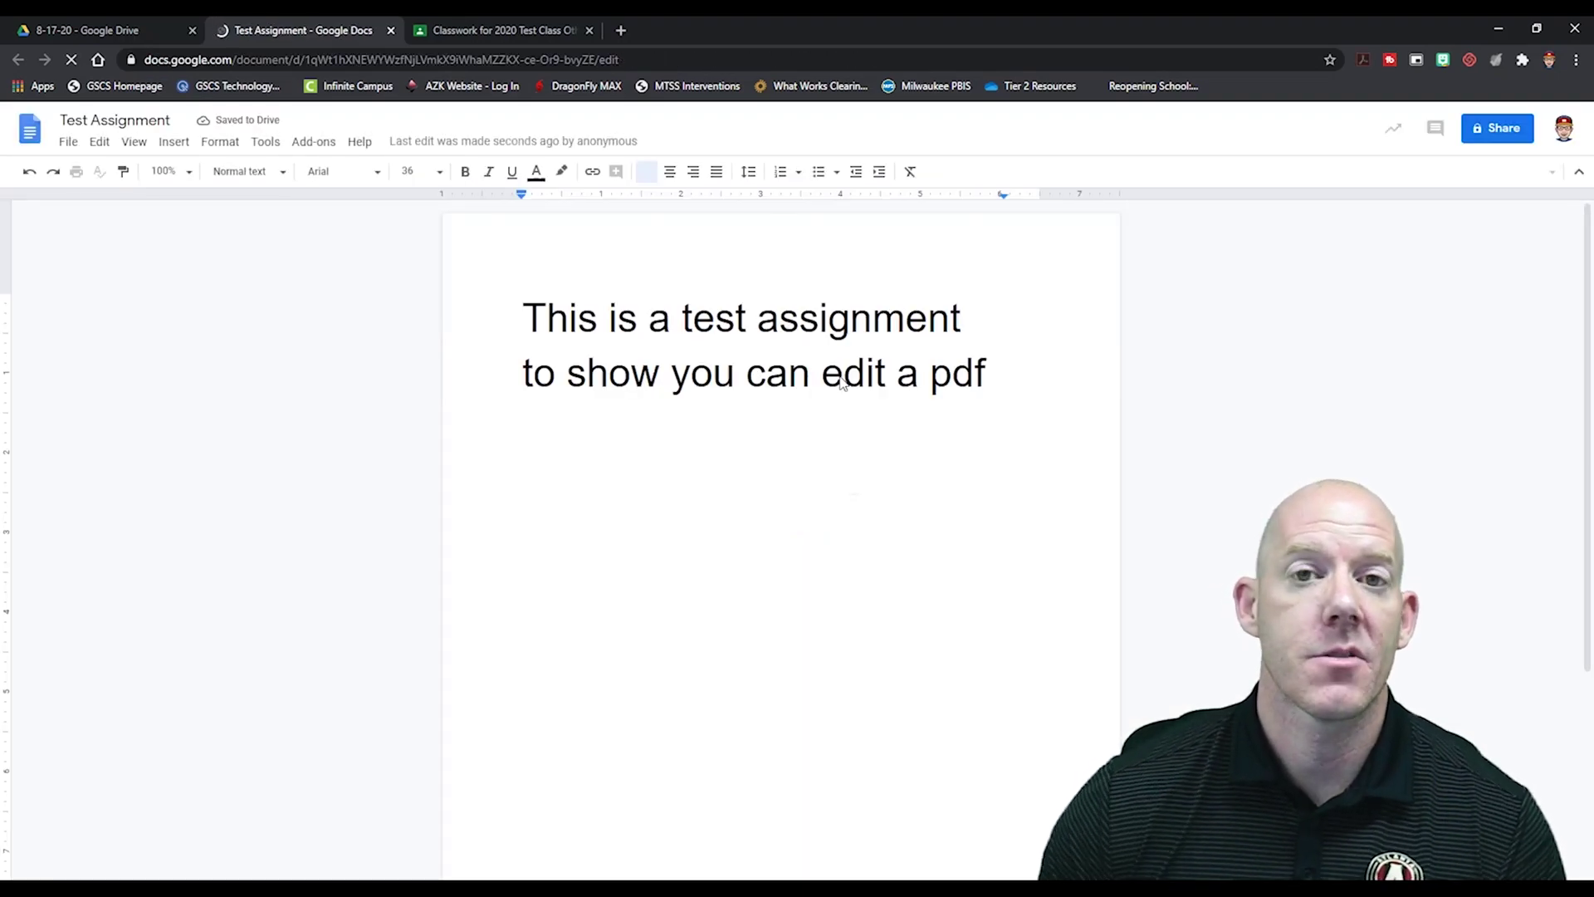
click(1013, 371)
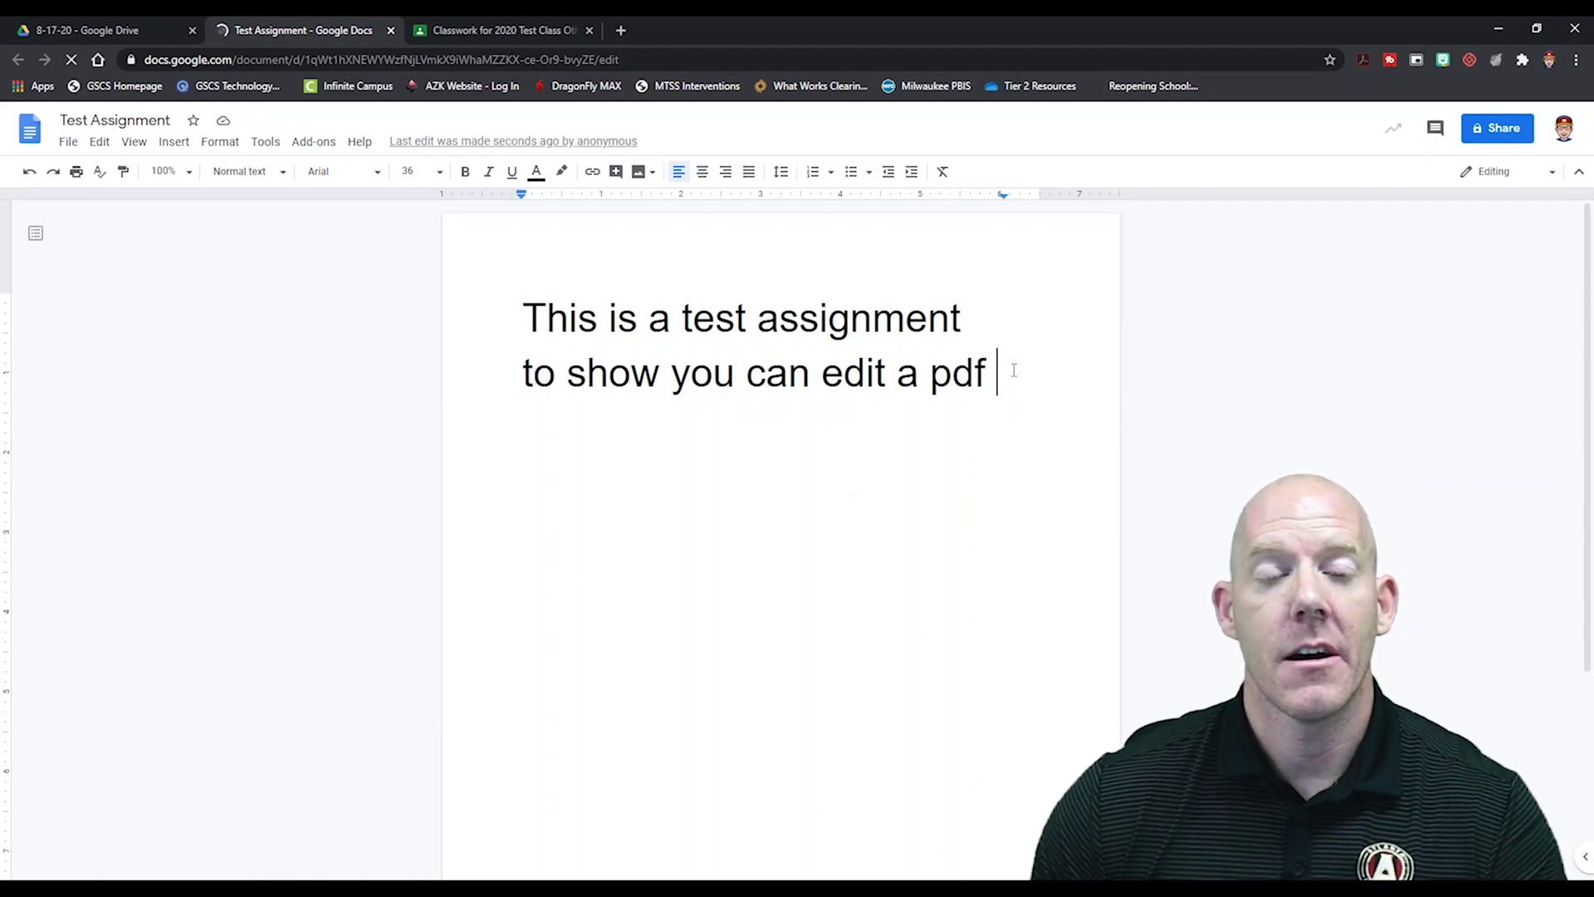
text(dfdfsd)
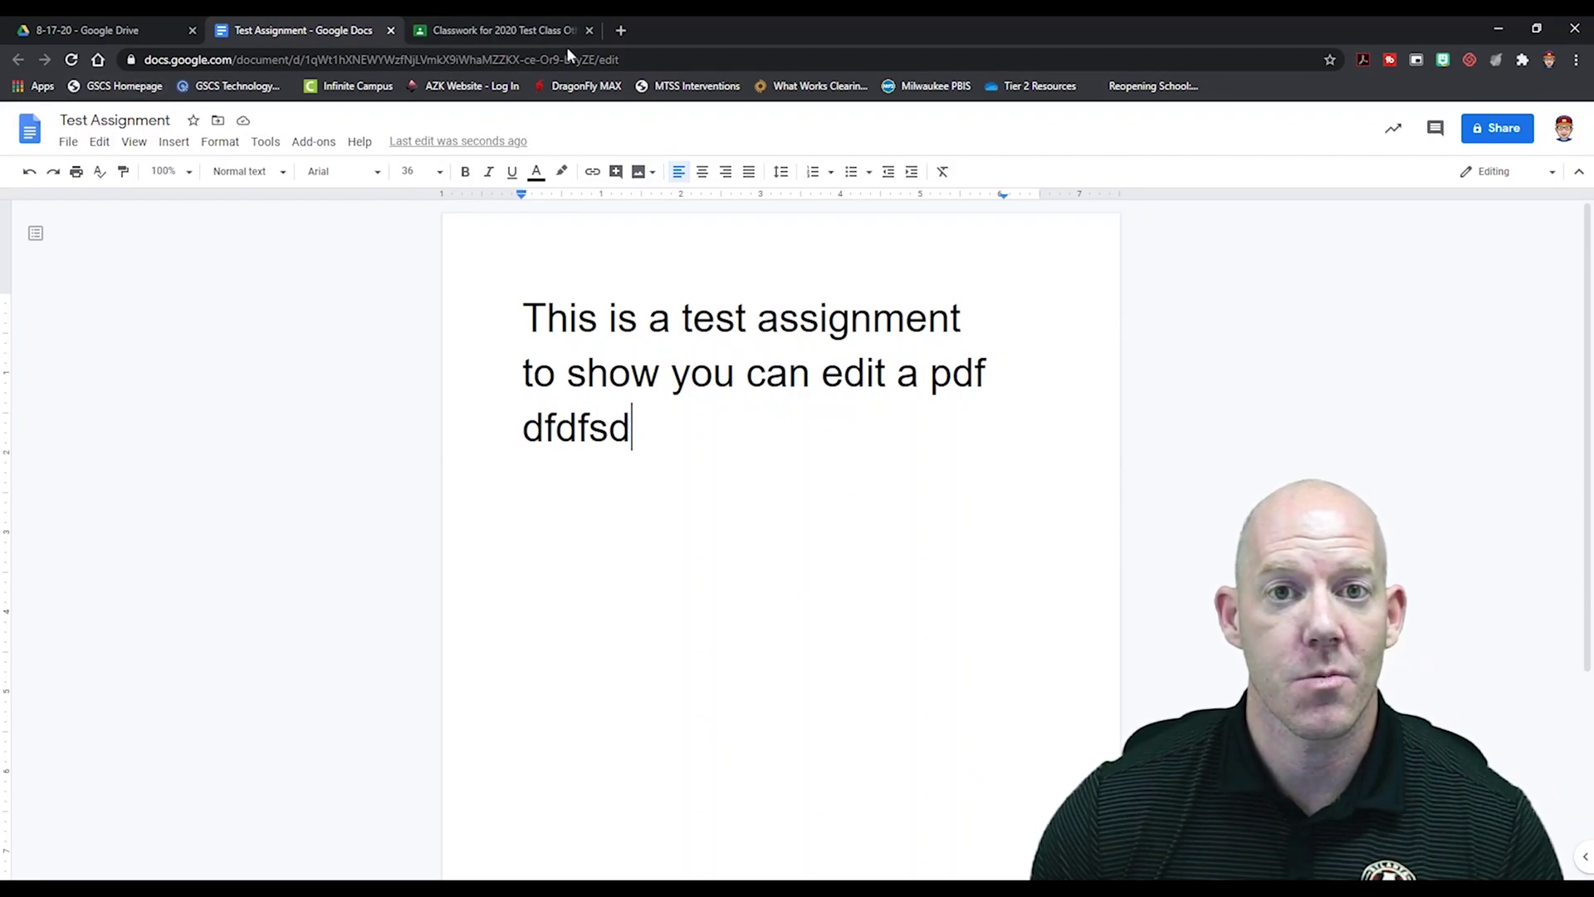
Step: Compare the original Test Assignment.pdf with its edited Google Docs version, close the preview and return to My Drive
click(83, 30)
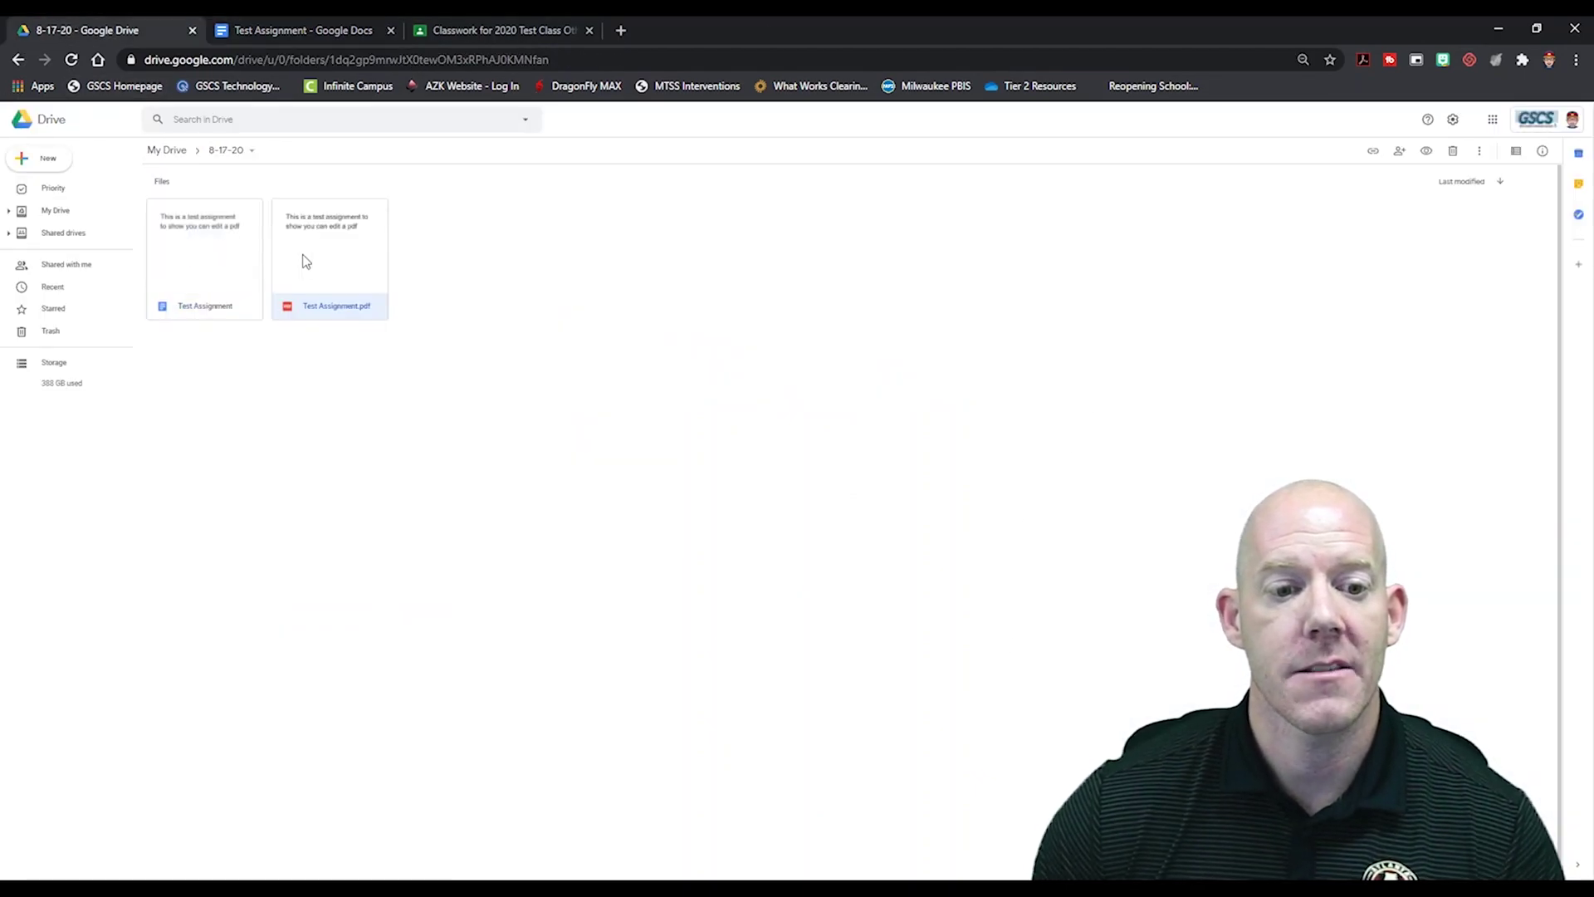
double_click(352, 251)
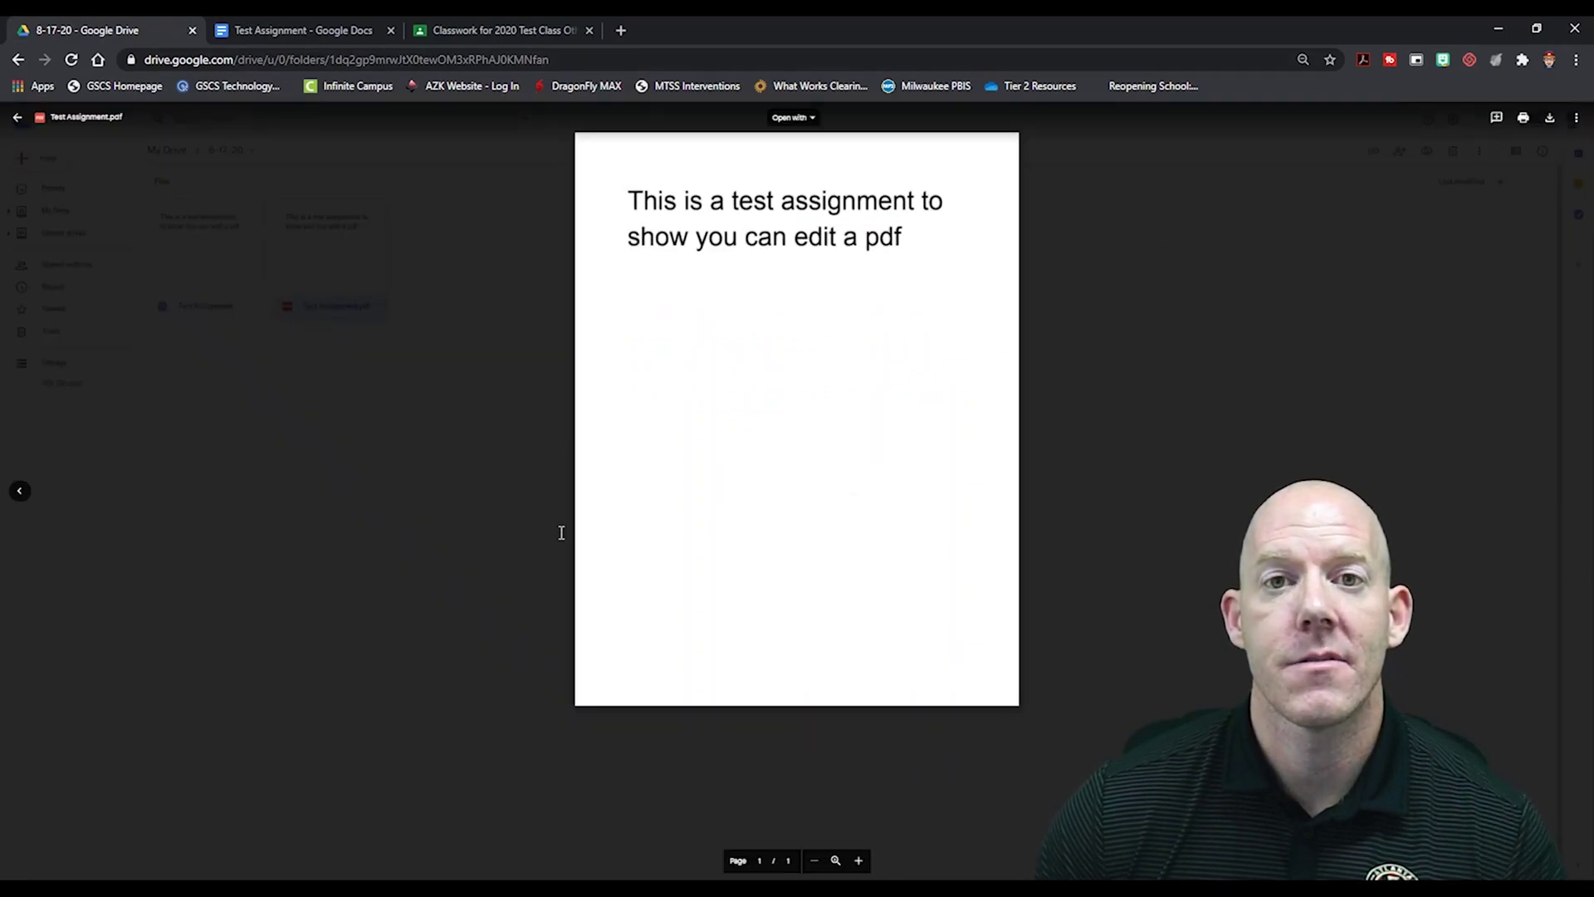
click(310, 21)
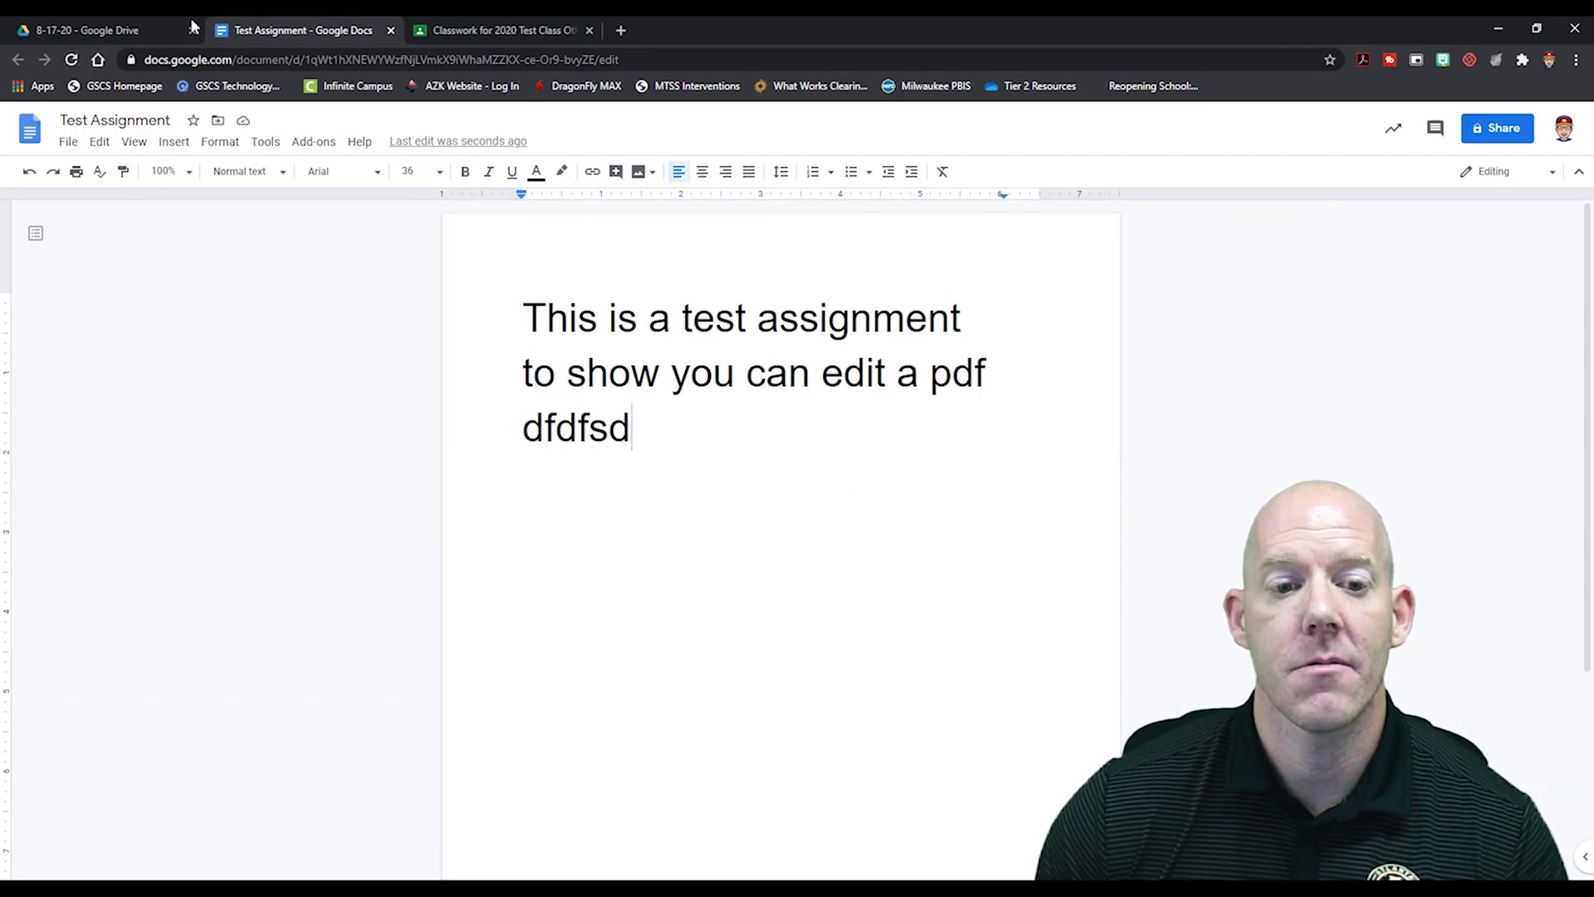
click(132, 33)
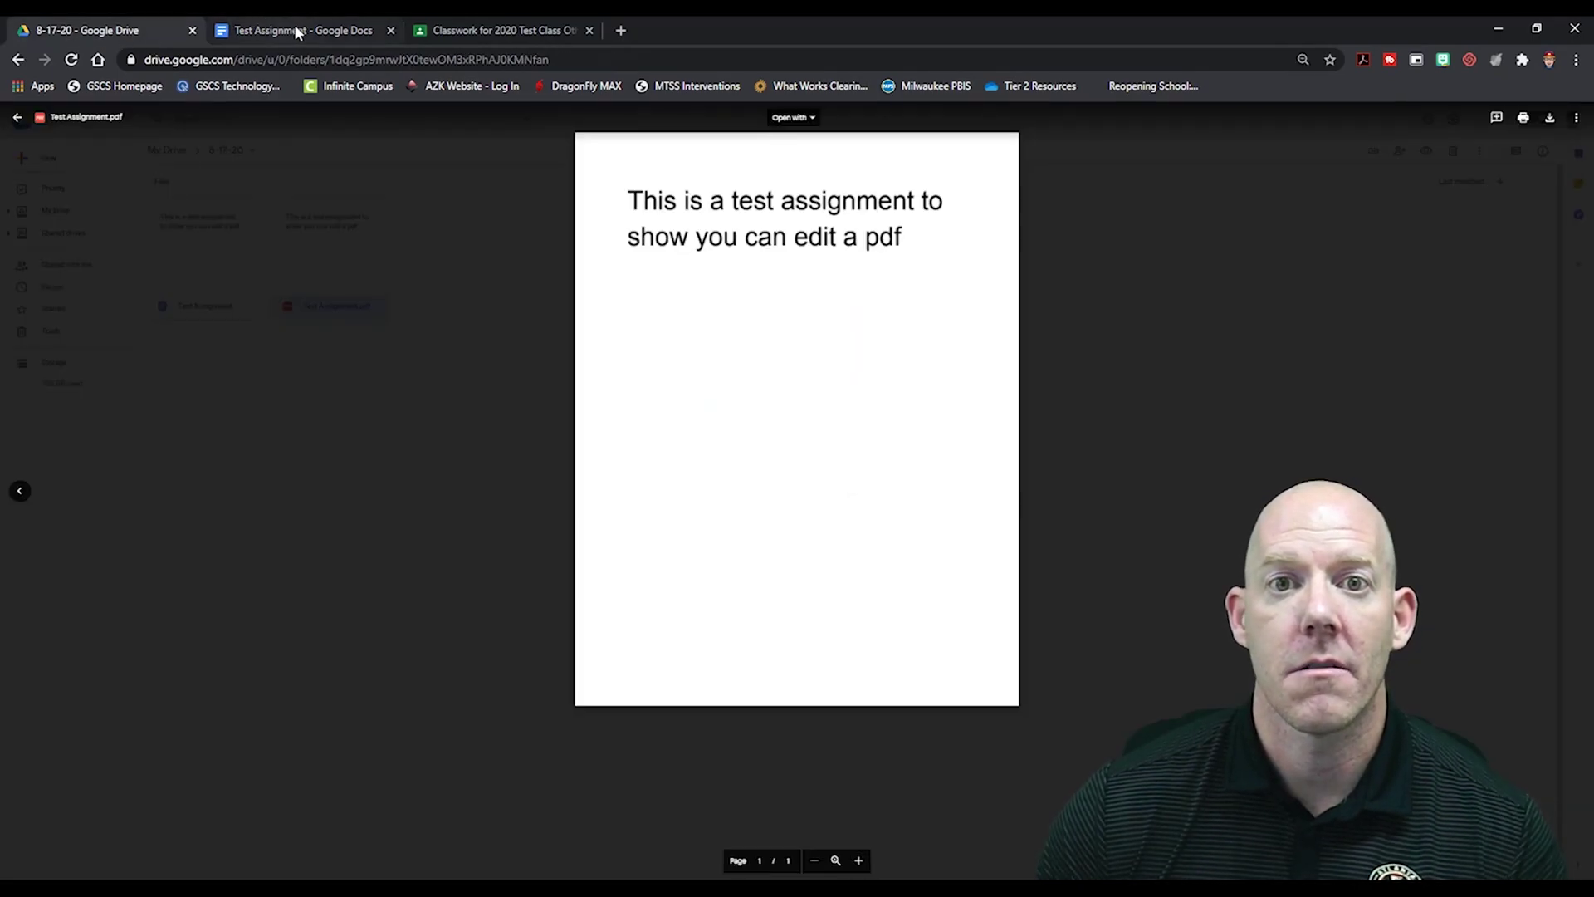
click(297, 32)
click(151, 33)
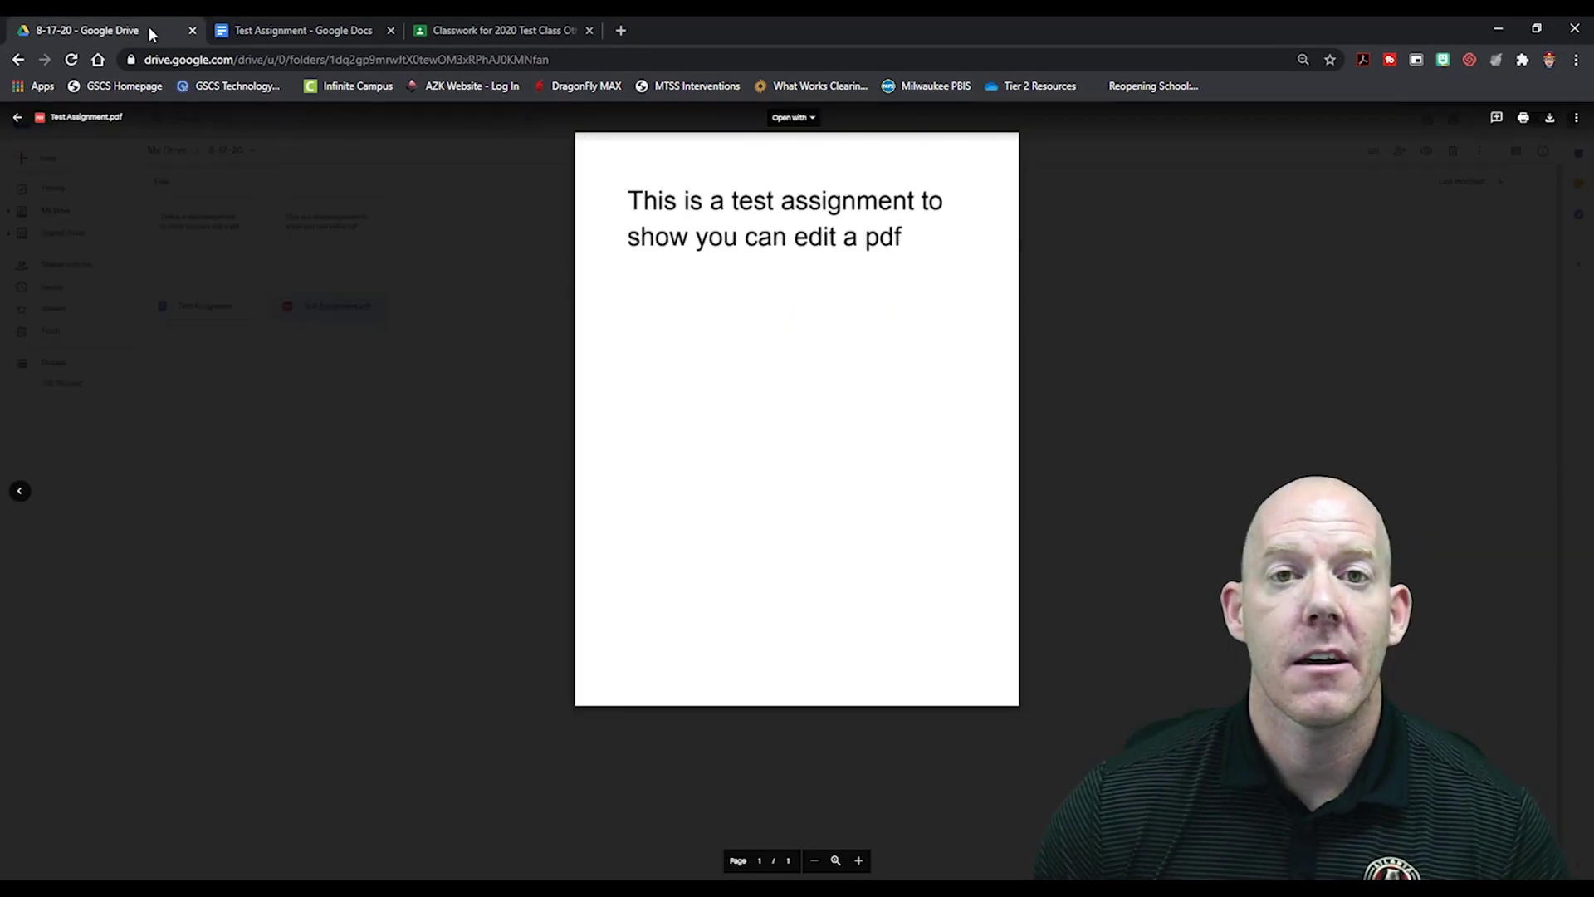
click(171, 228)
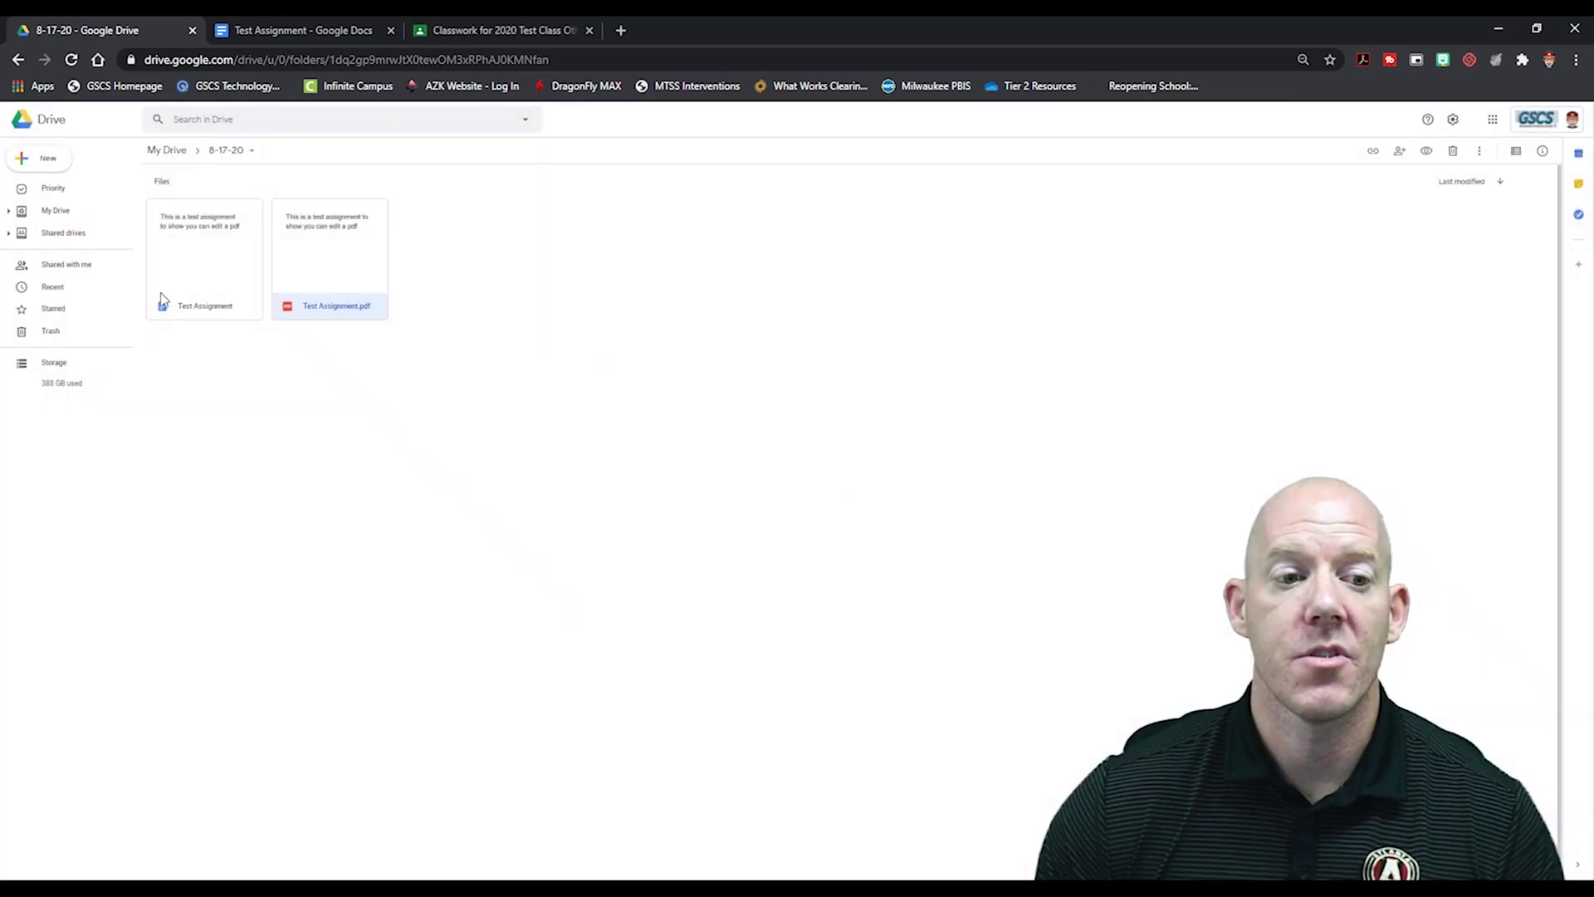
click(72, 208)
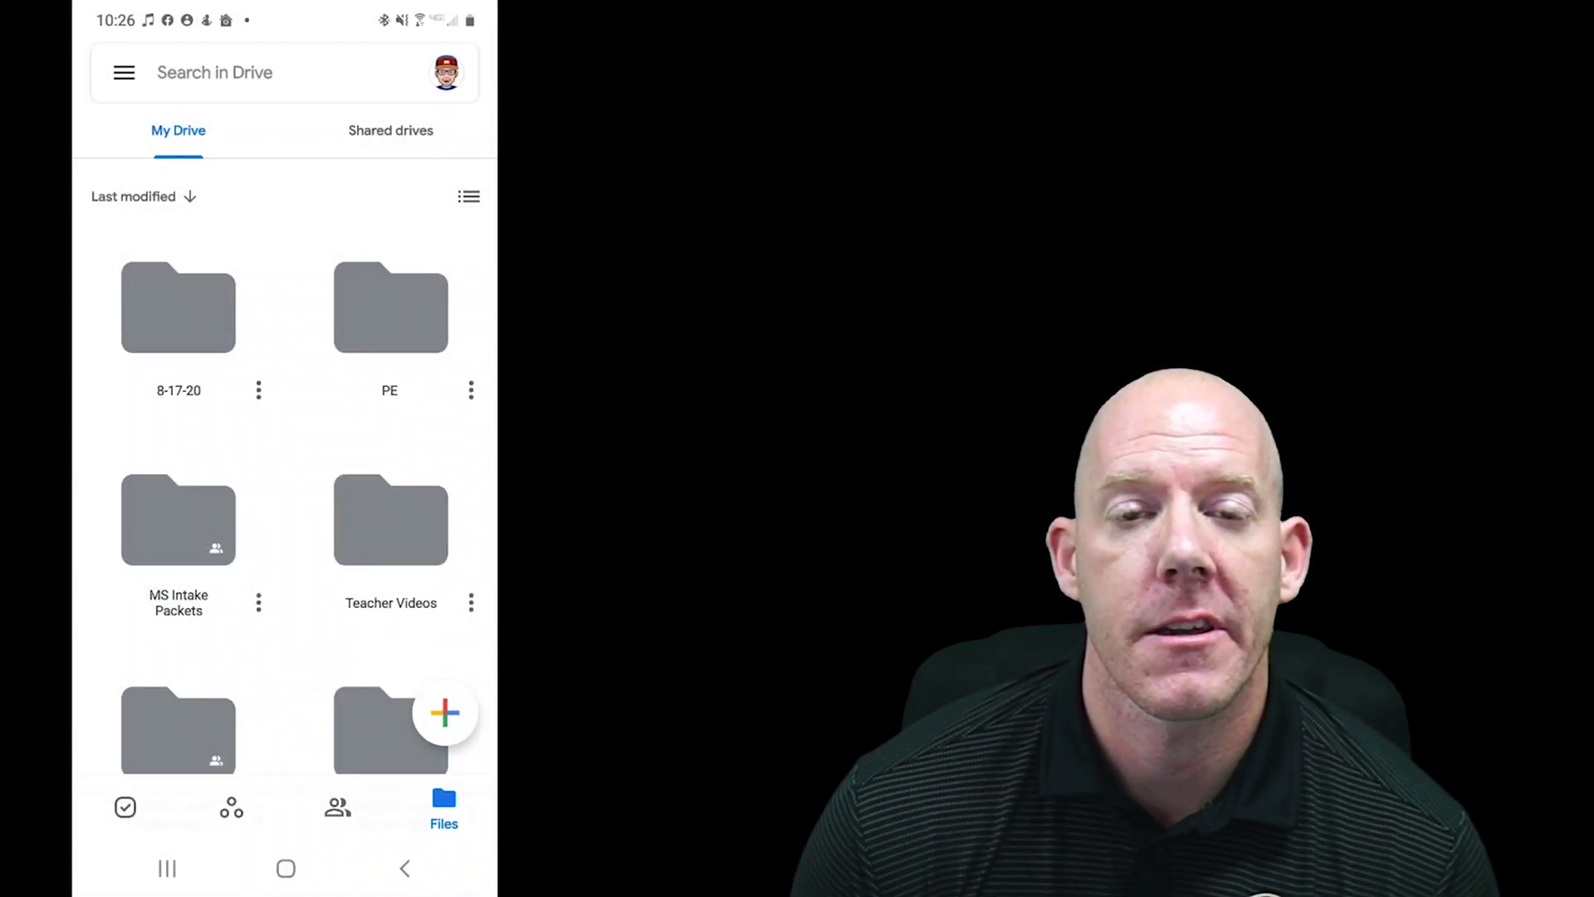
Step: In the Drive mobile app, create a new scan by photographing the paper card and accept the photo
click(445, 711)
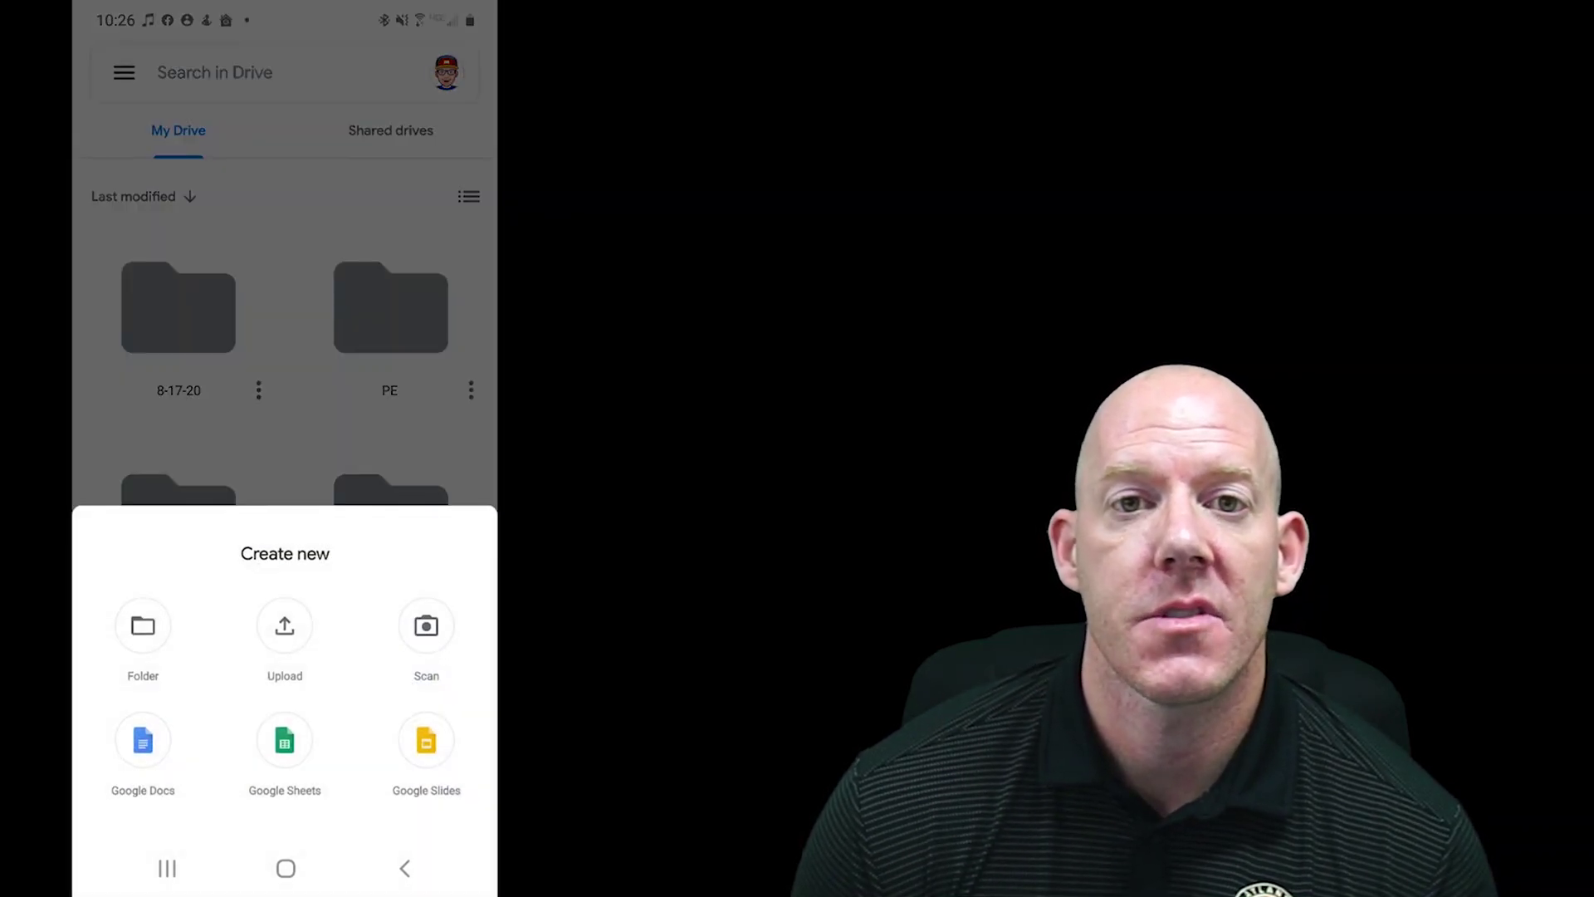
click(426, 625)
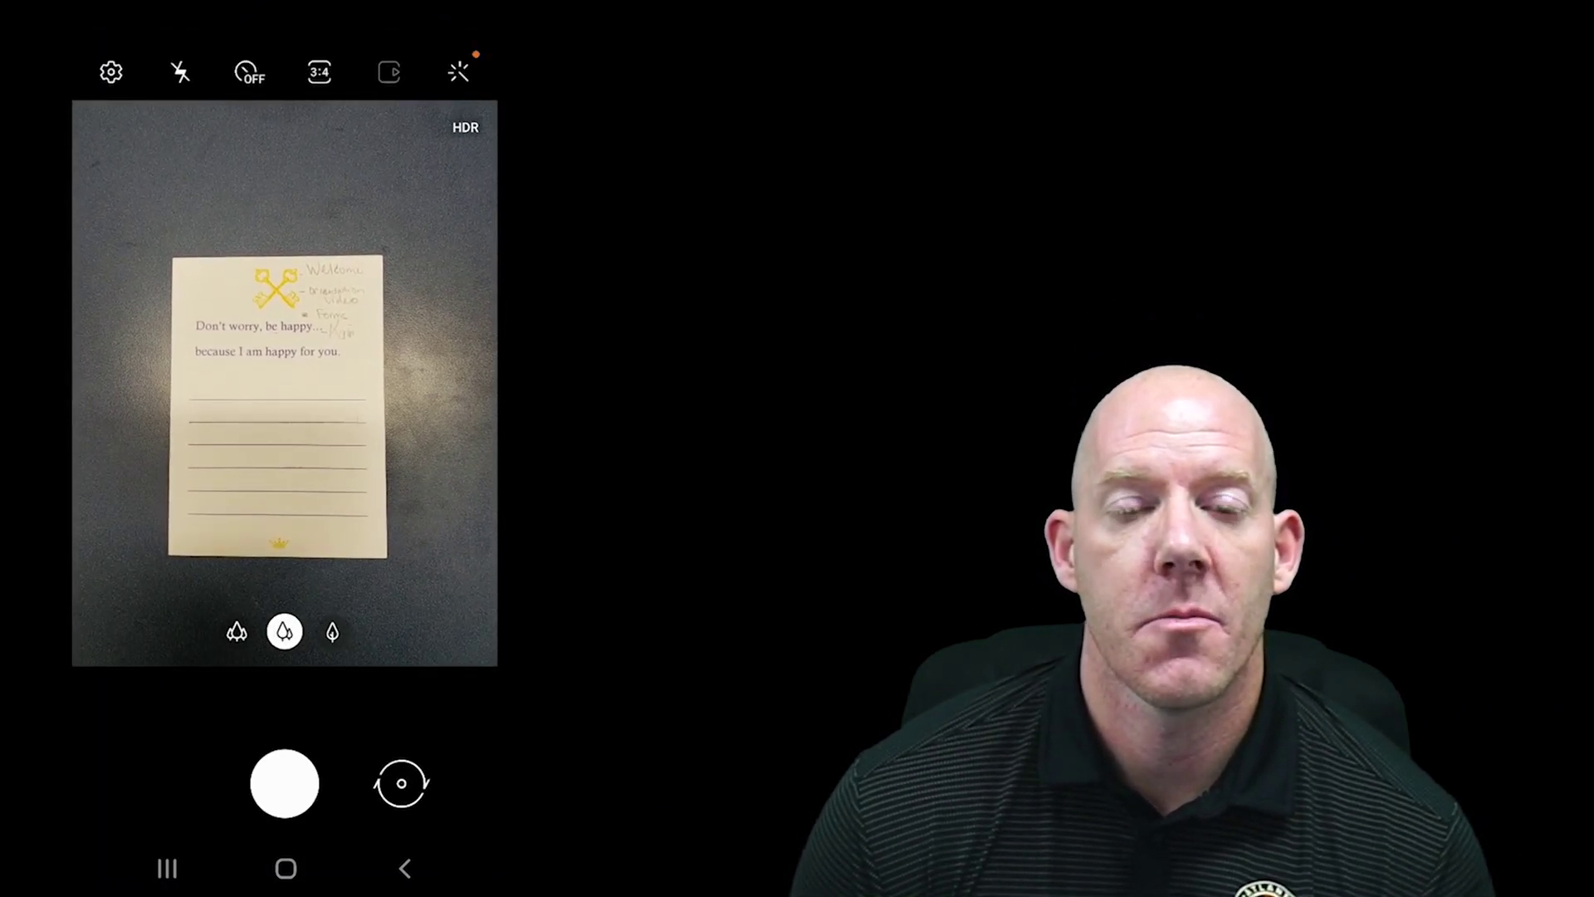
click(285, 783)
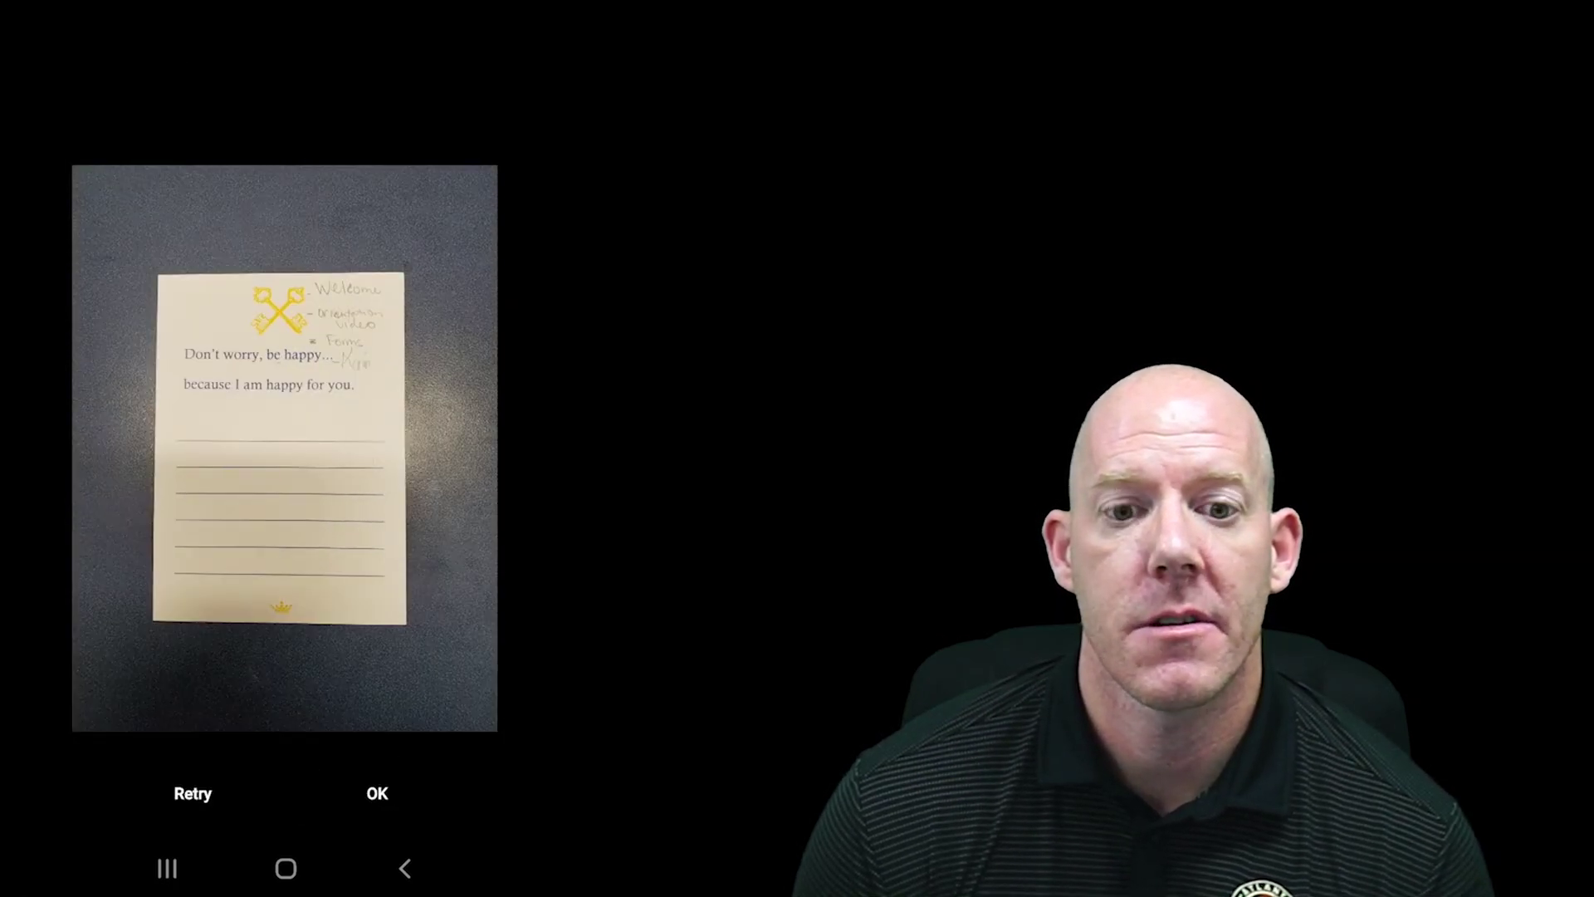
click(377, 793)
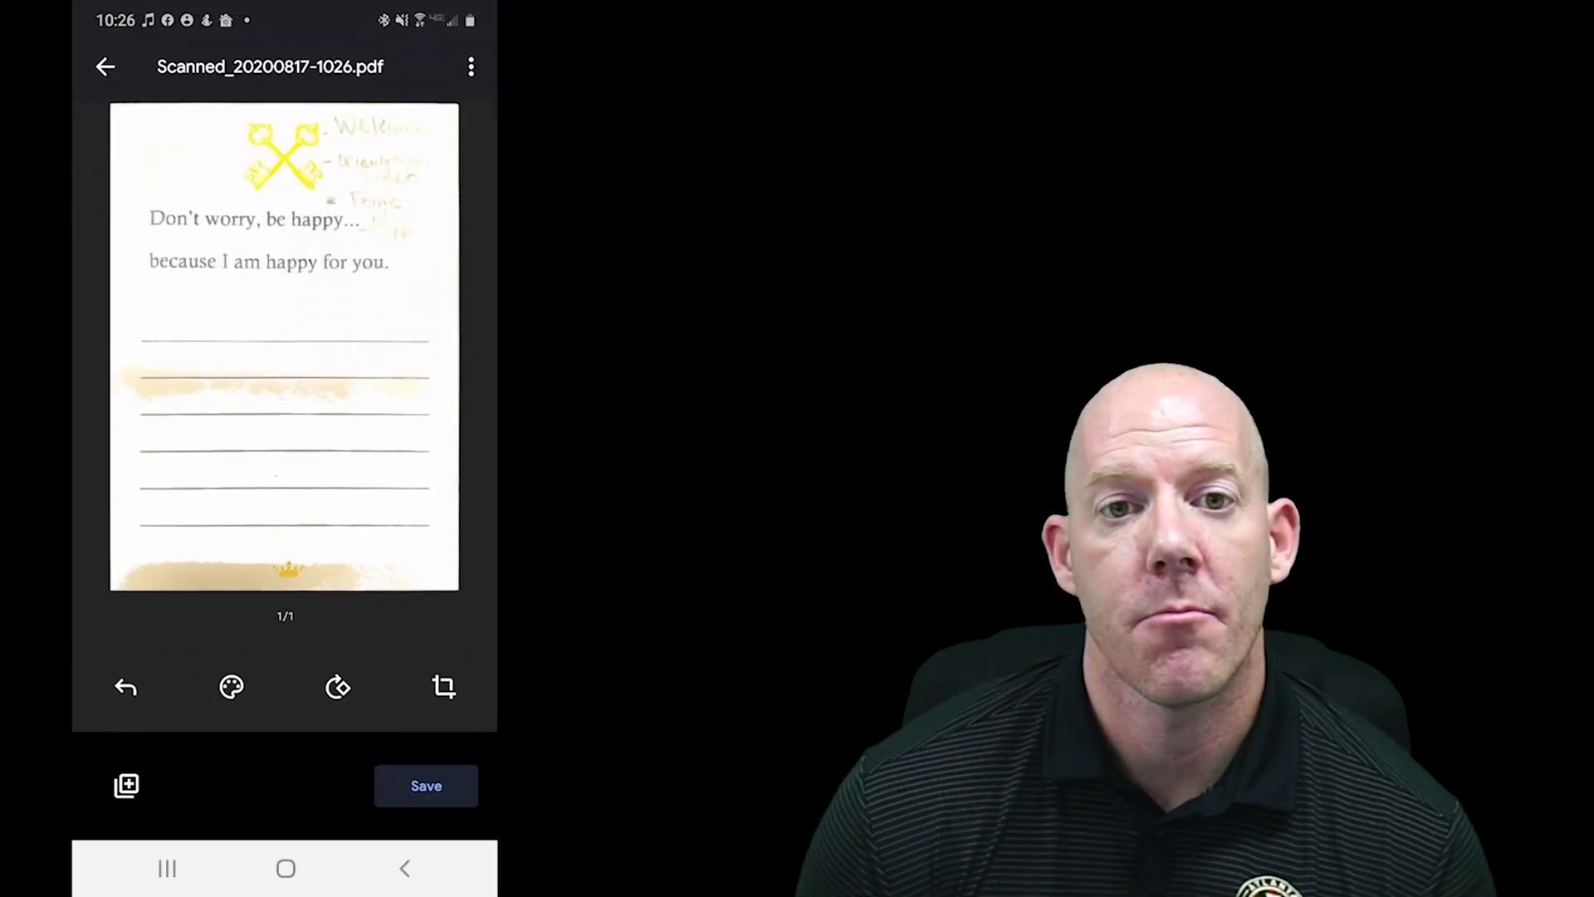
Step: Rename the scanned document as Card.pdf
click(249, 67)
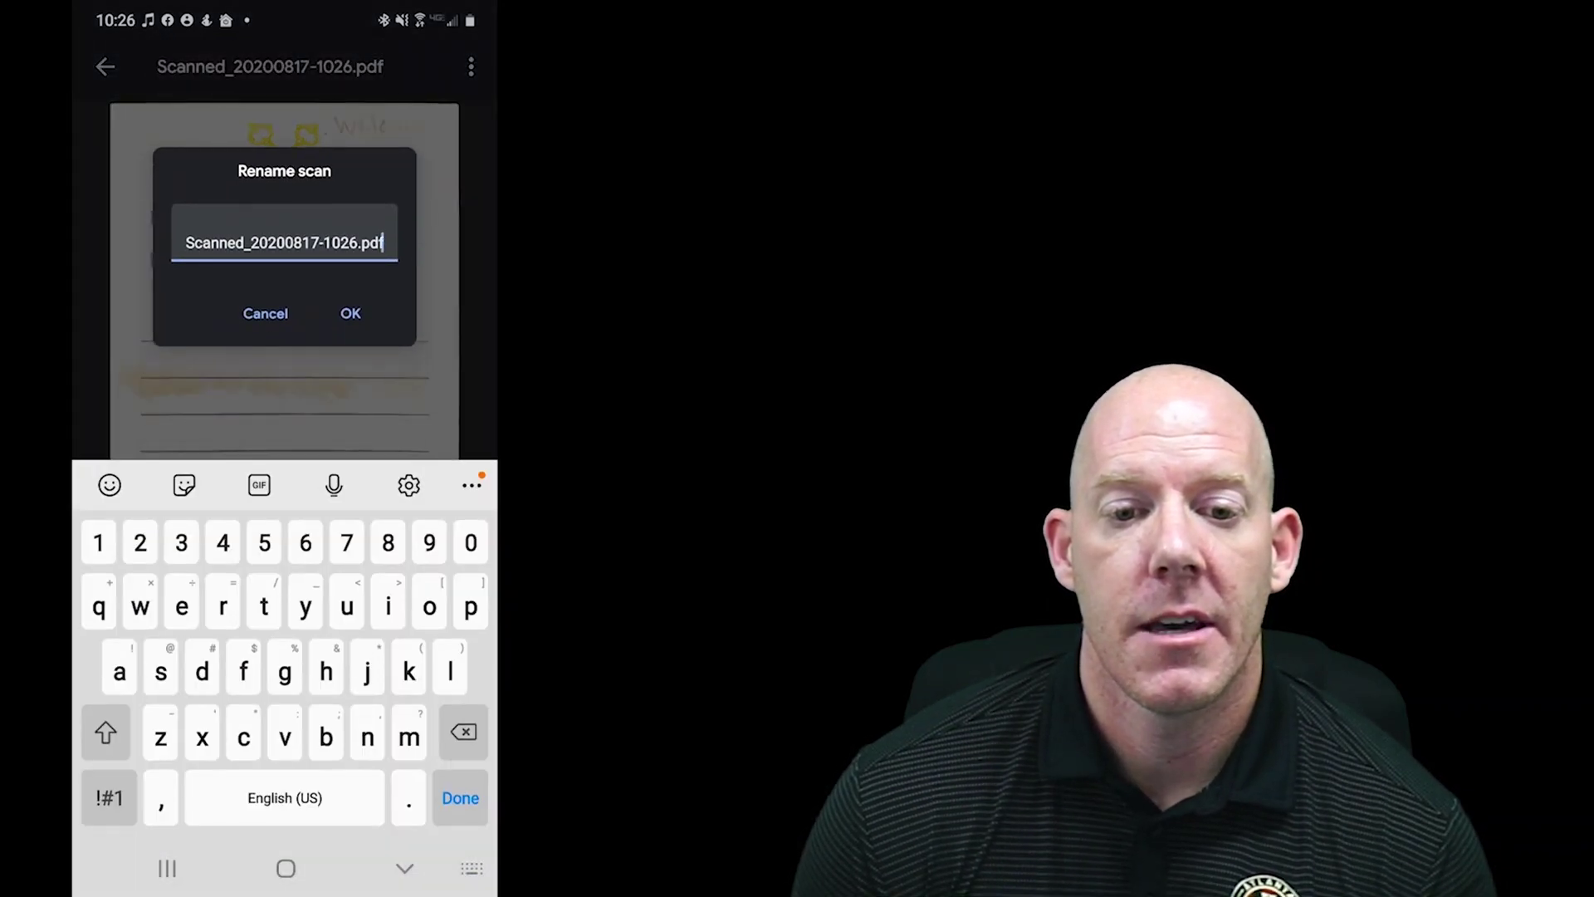
key(BackSpace)
key(BackSpace)
key(BackSpace)
key(BackSpace)
key(BackSpace)
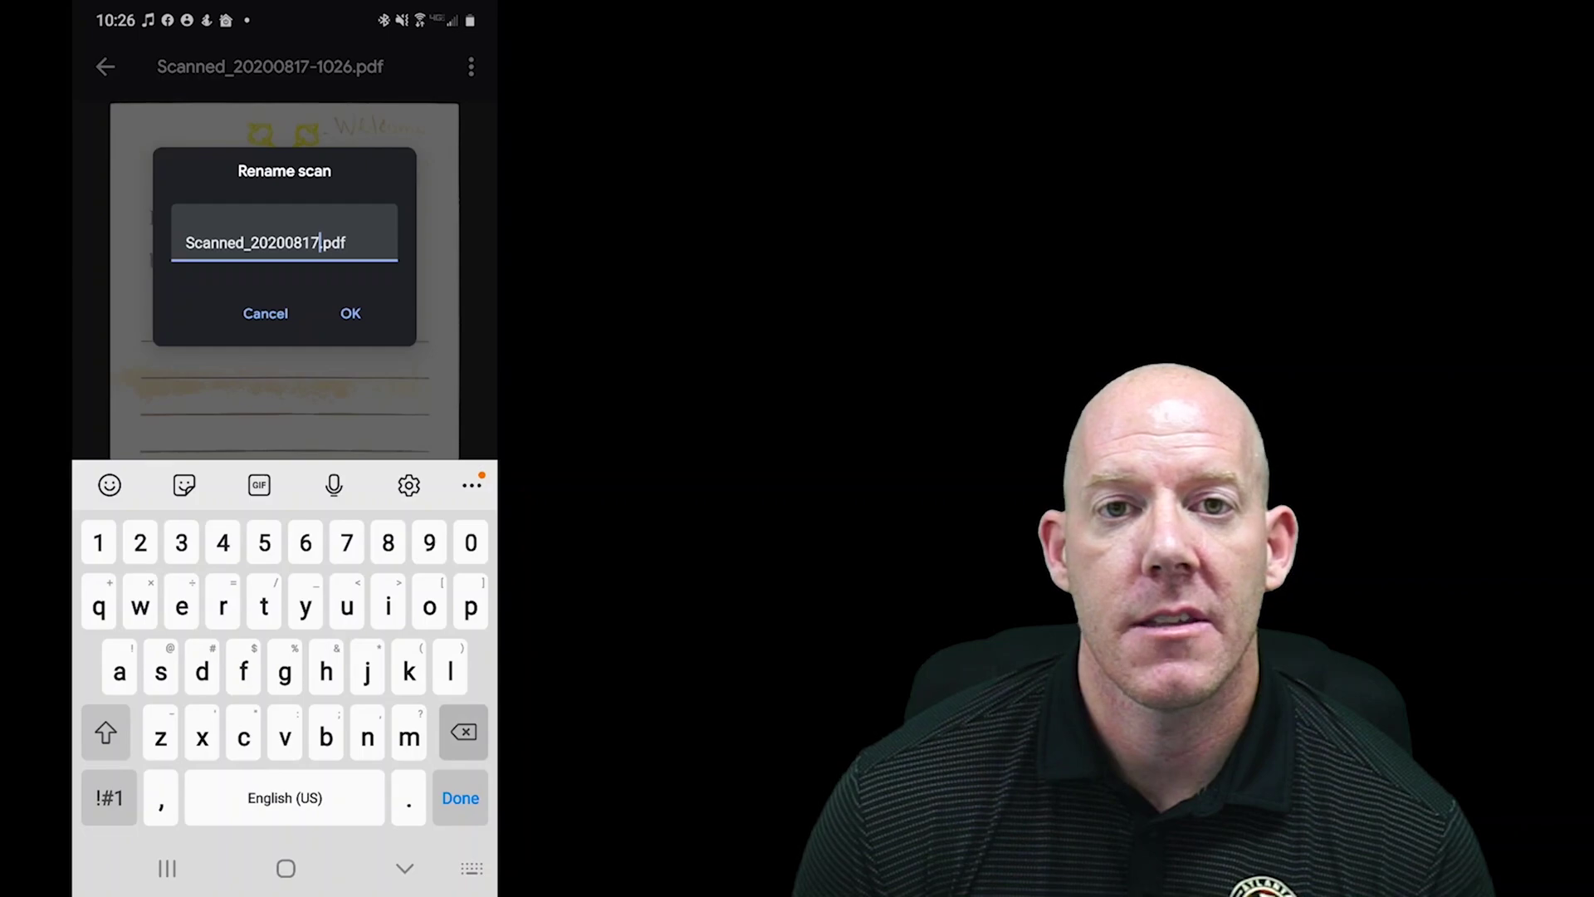
key(BackSpace)
key(BackSpace)
key(BackSpace)
key(BackSpace)
key(BackSpace)
key(BackSpace)
key(BackSpace)
key(BackSpace)
key(BackSpace)
key(BackSpace)
key(BackSpace)
key(BackSpace)
key(BackSpace)
key(BackSpace)
key(BackSpace)
key(BackSpace)
text(Card)
key(Return)
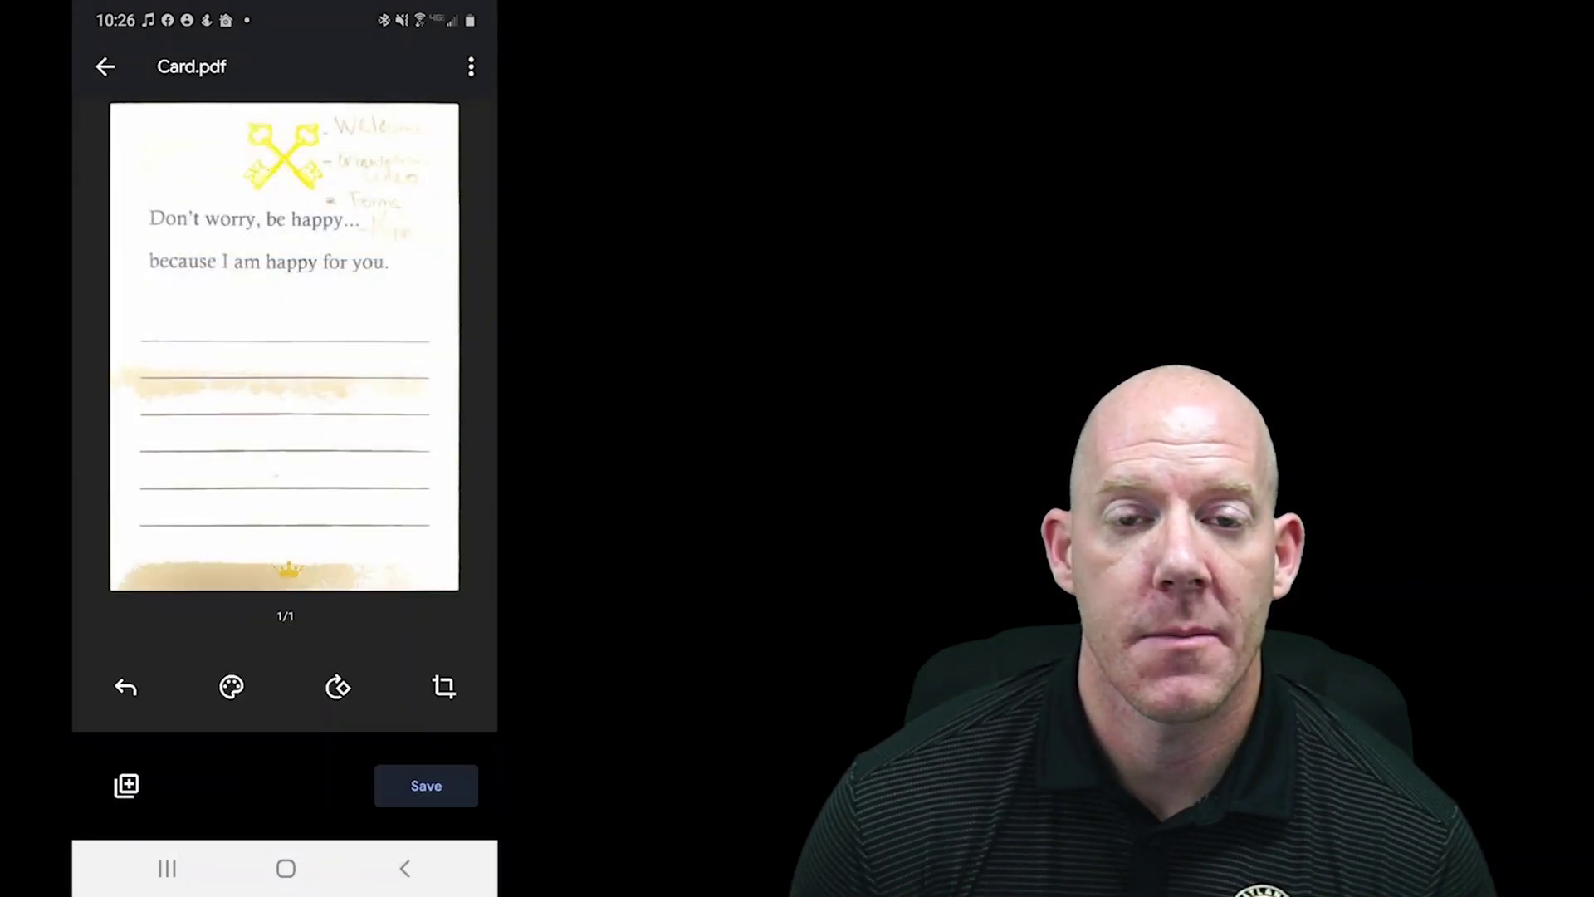
Step: Save the scanned card to Drive with My Drive as the destination folder
click(426, 786)
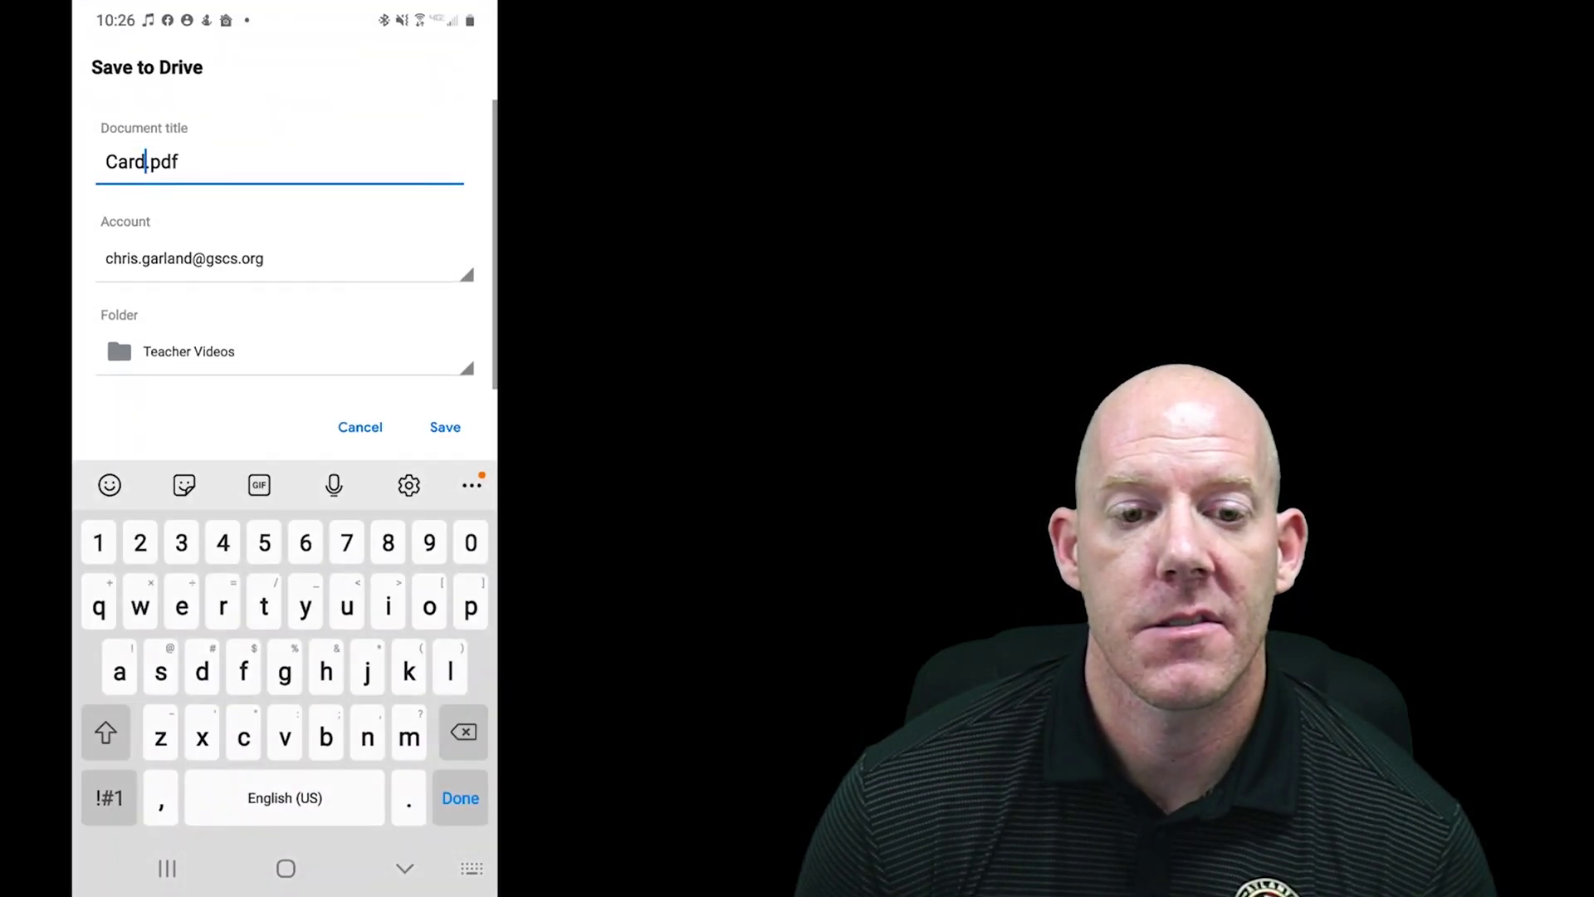
click(285, 352)
click(105, 67)
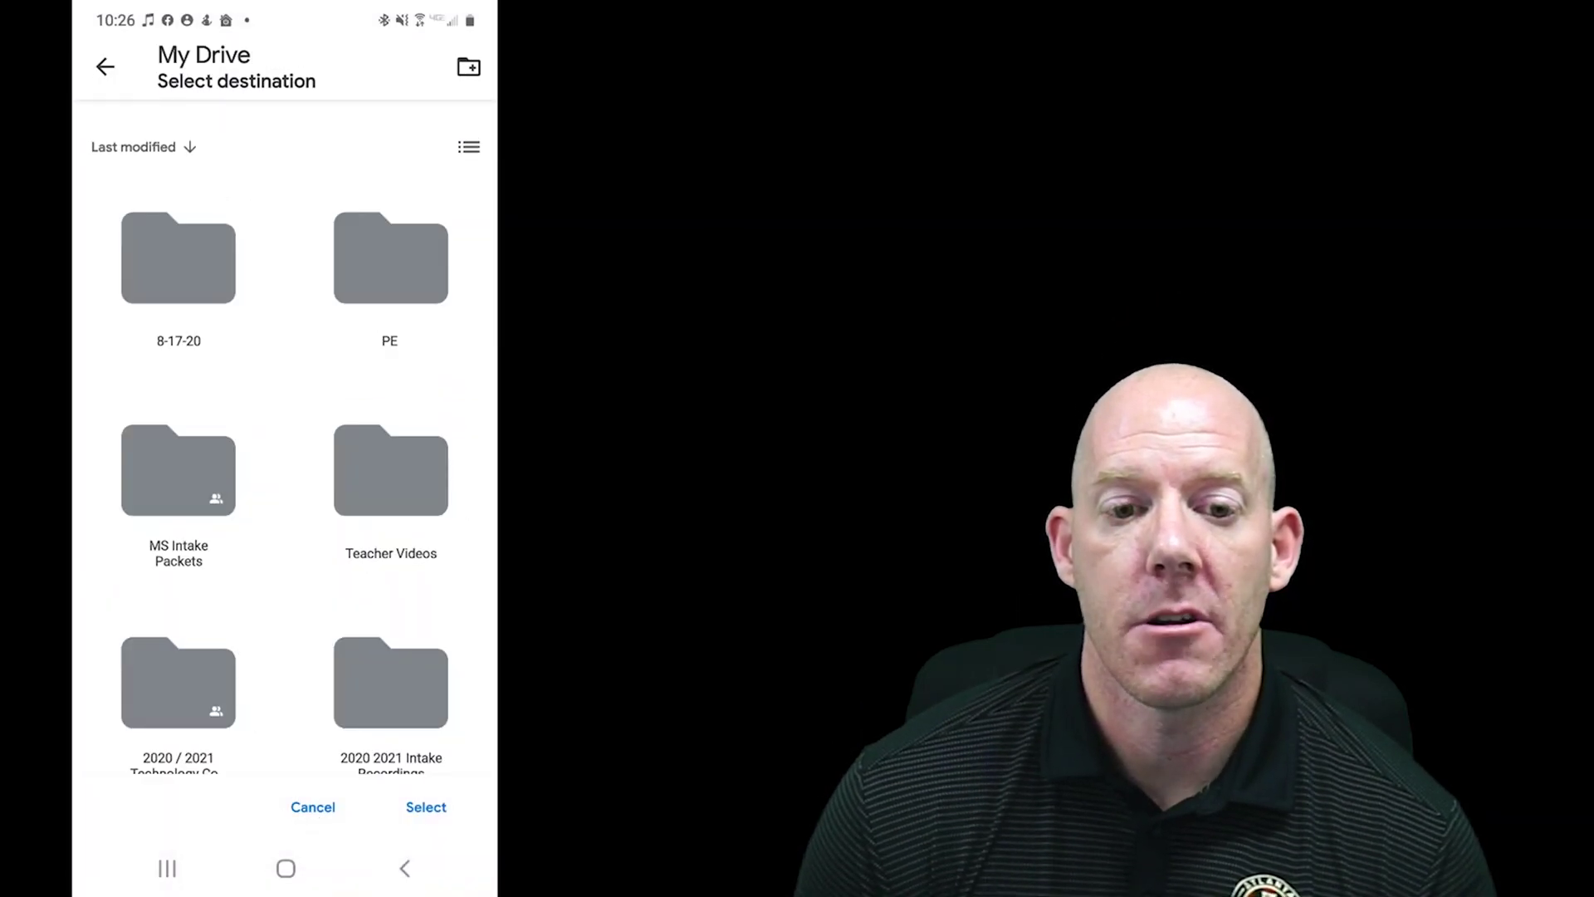
click(426, 807)
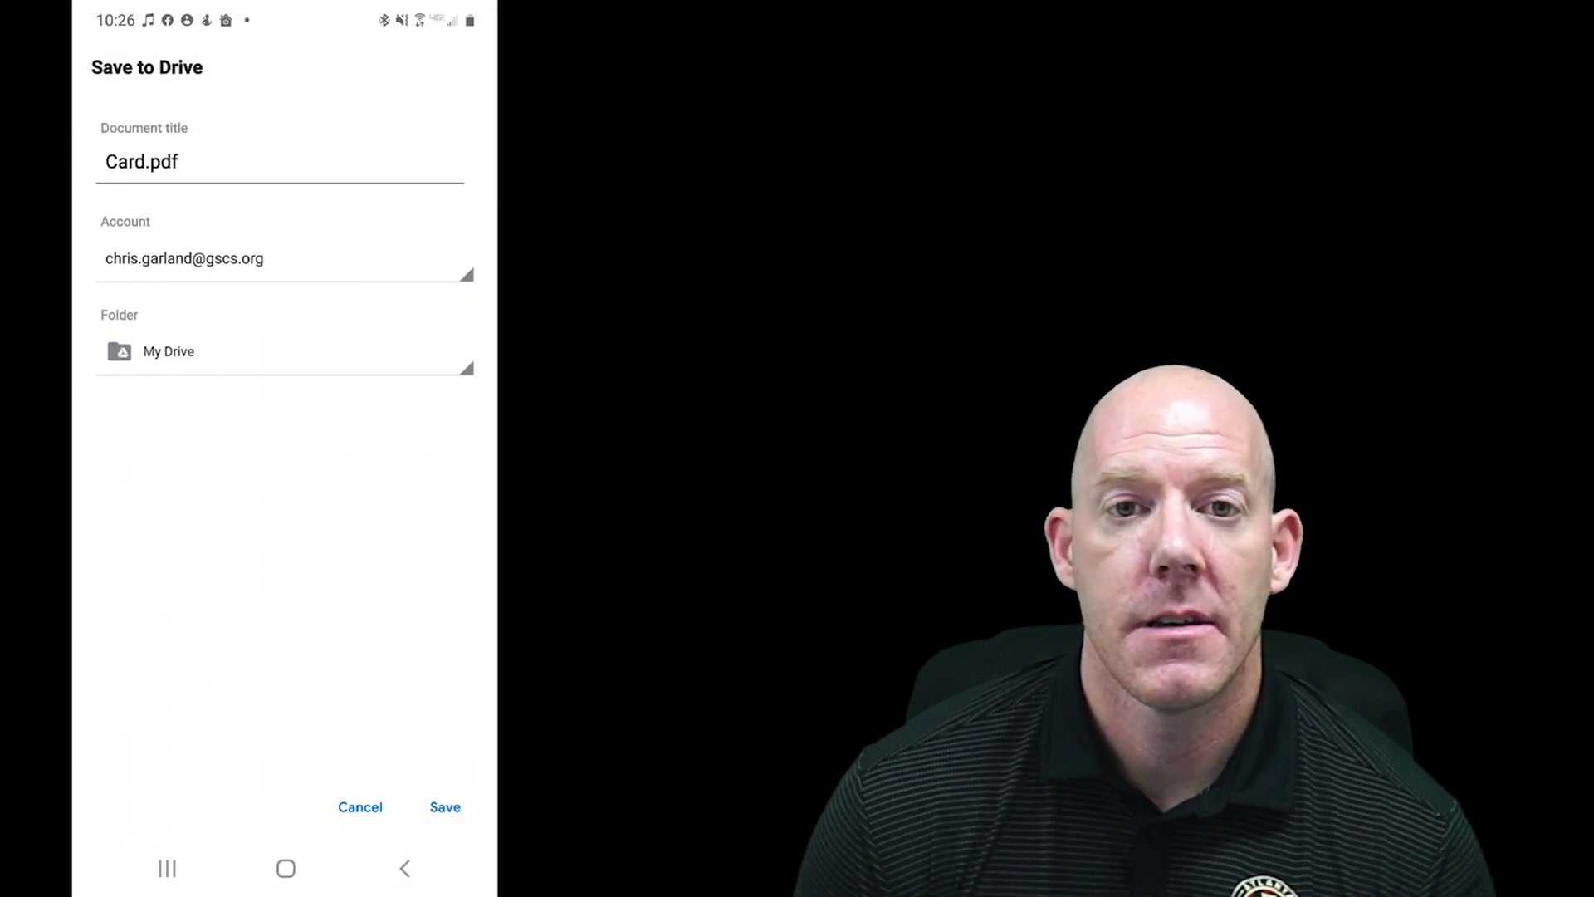
click(445, 807)
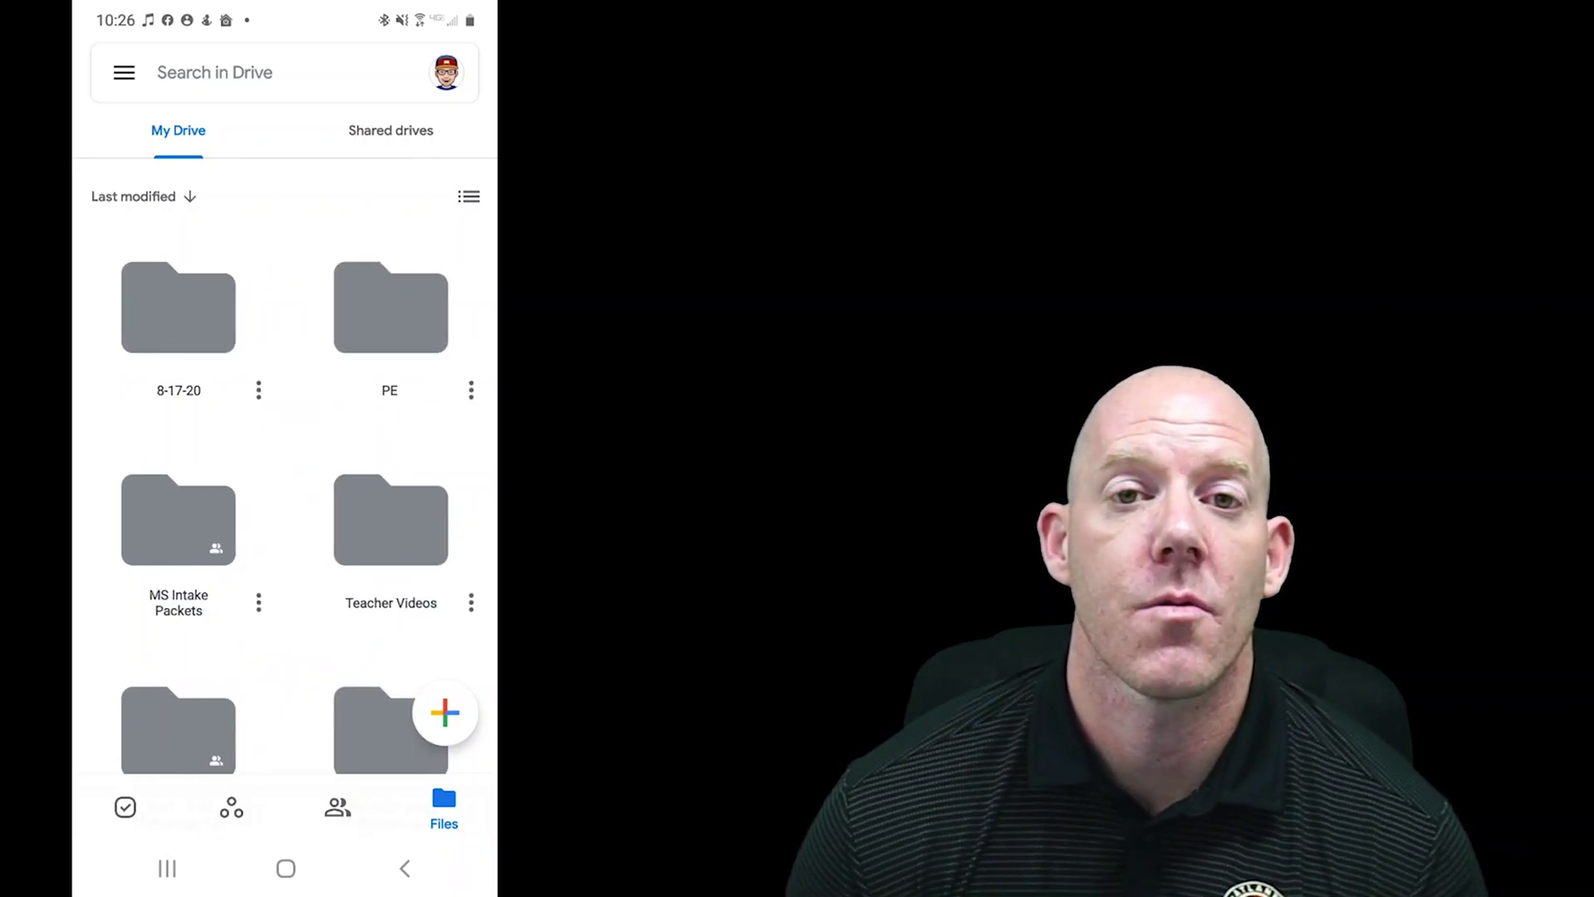
Step: Find the scanned Card.pdf among the files in My Drive and open it on the phone
scroll(285, 465, down, 7)
scroll(285, 428, down, 10)
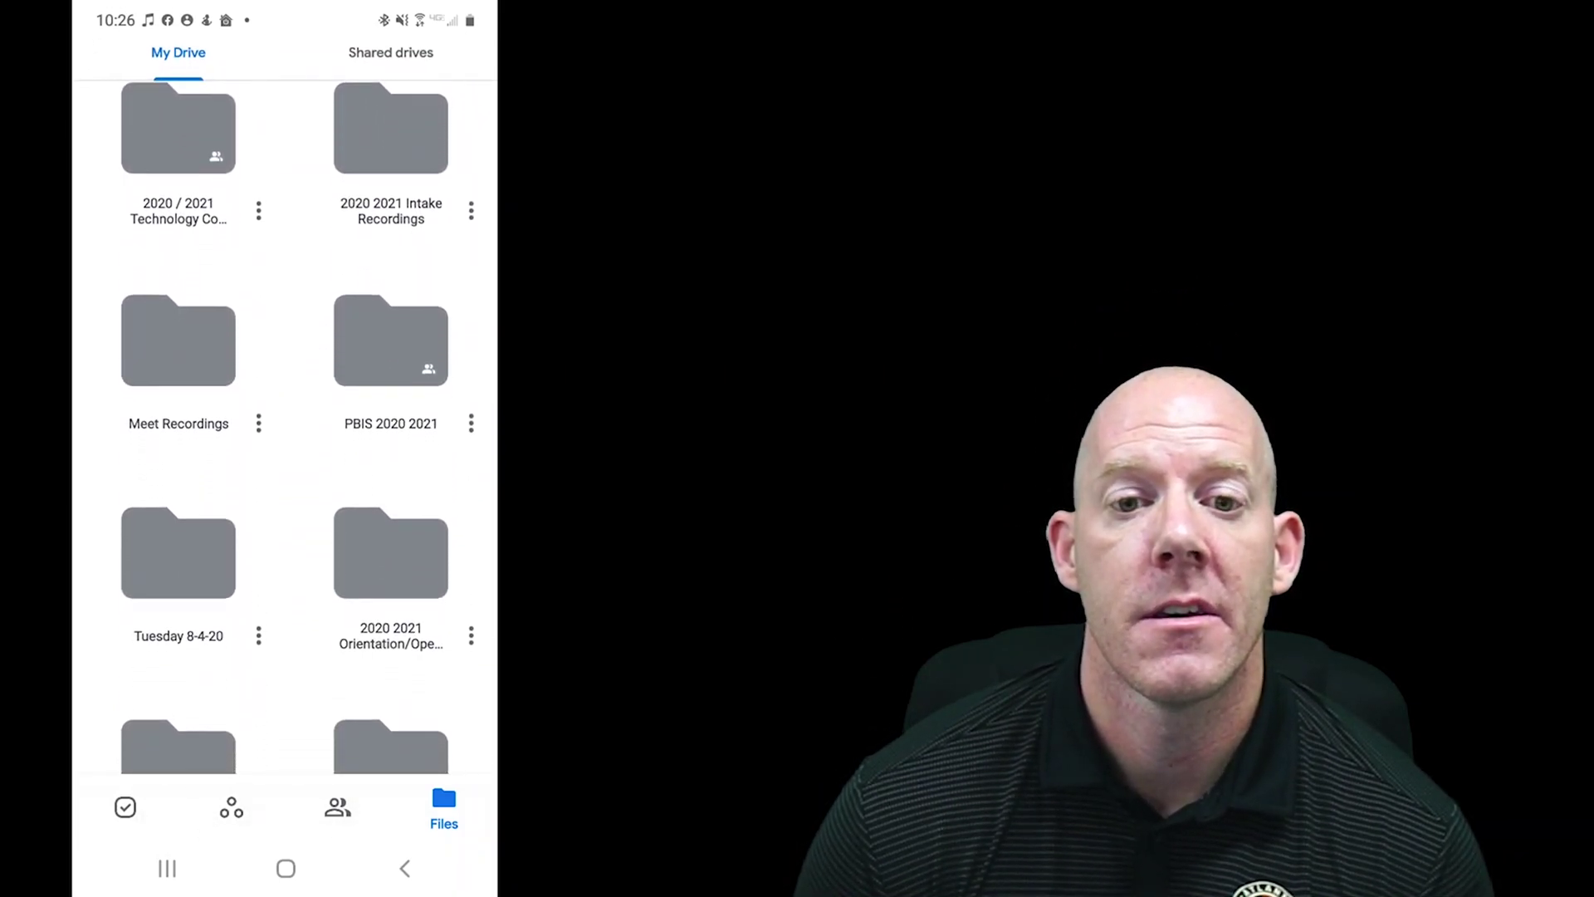
scroll(285, 427, down, 12)
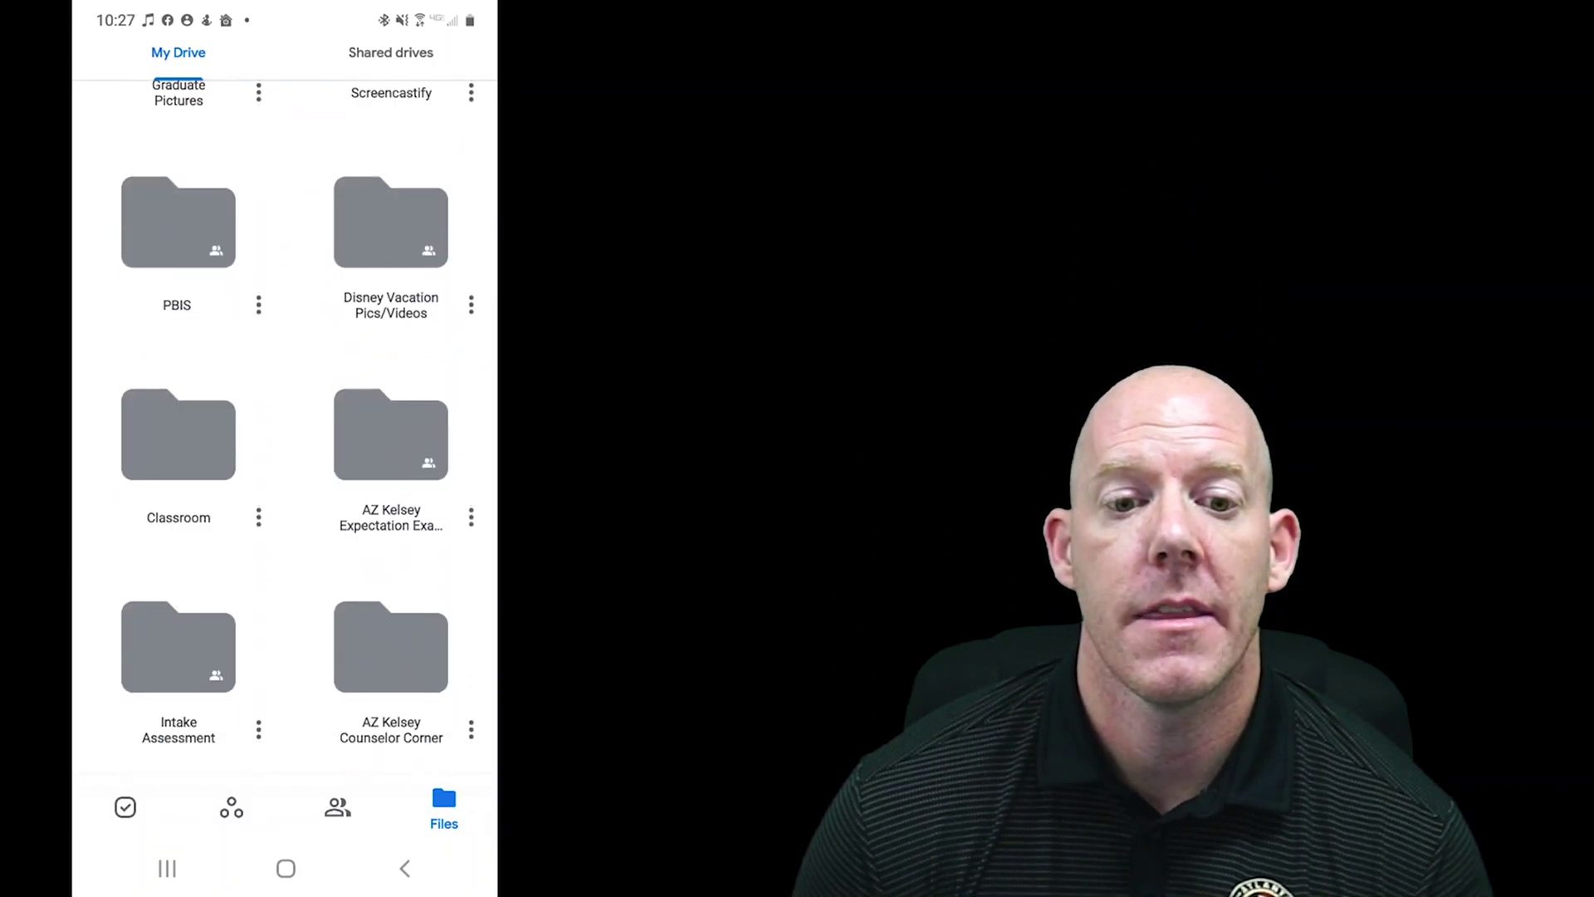
scroll(285, 428, up, 1)
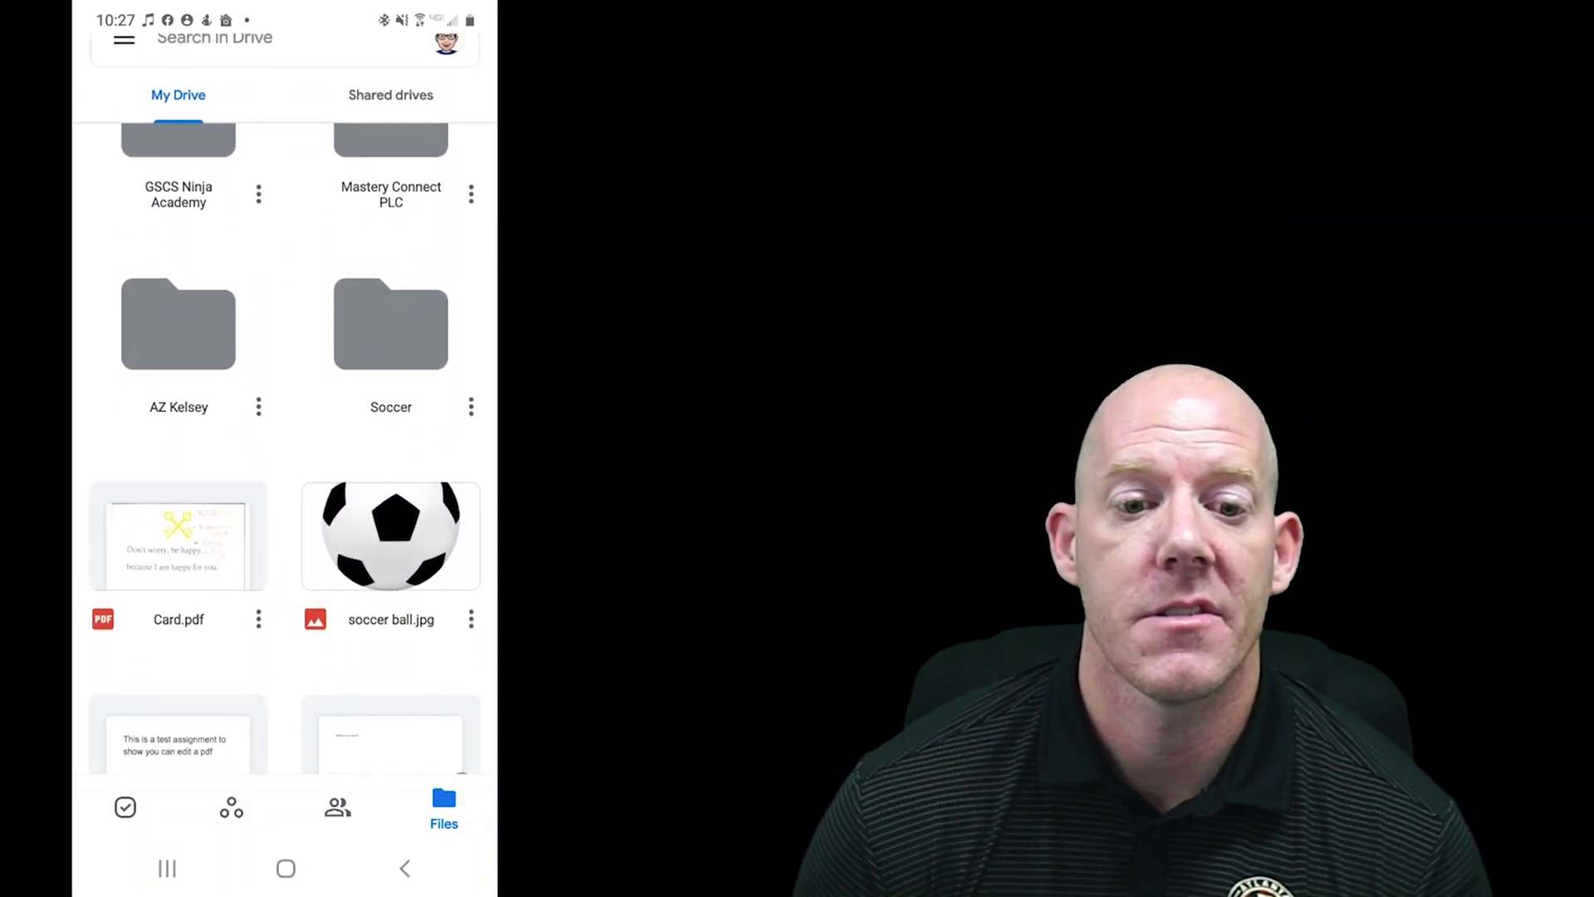
click(178, 543)
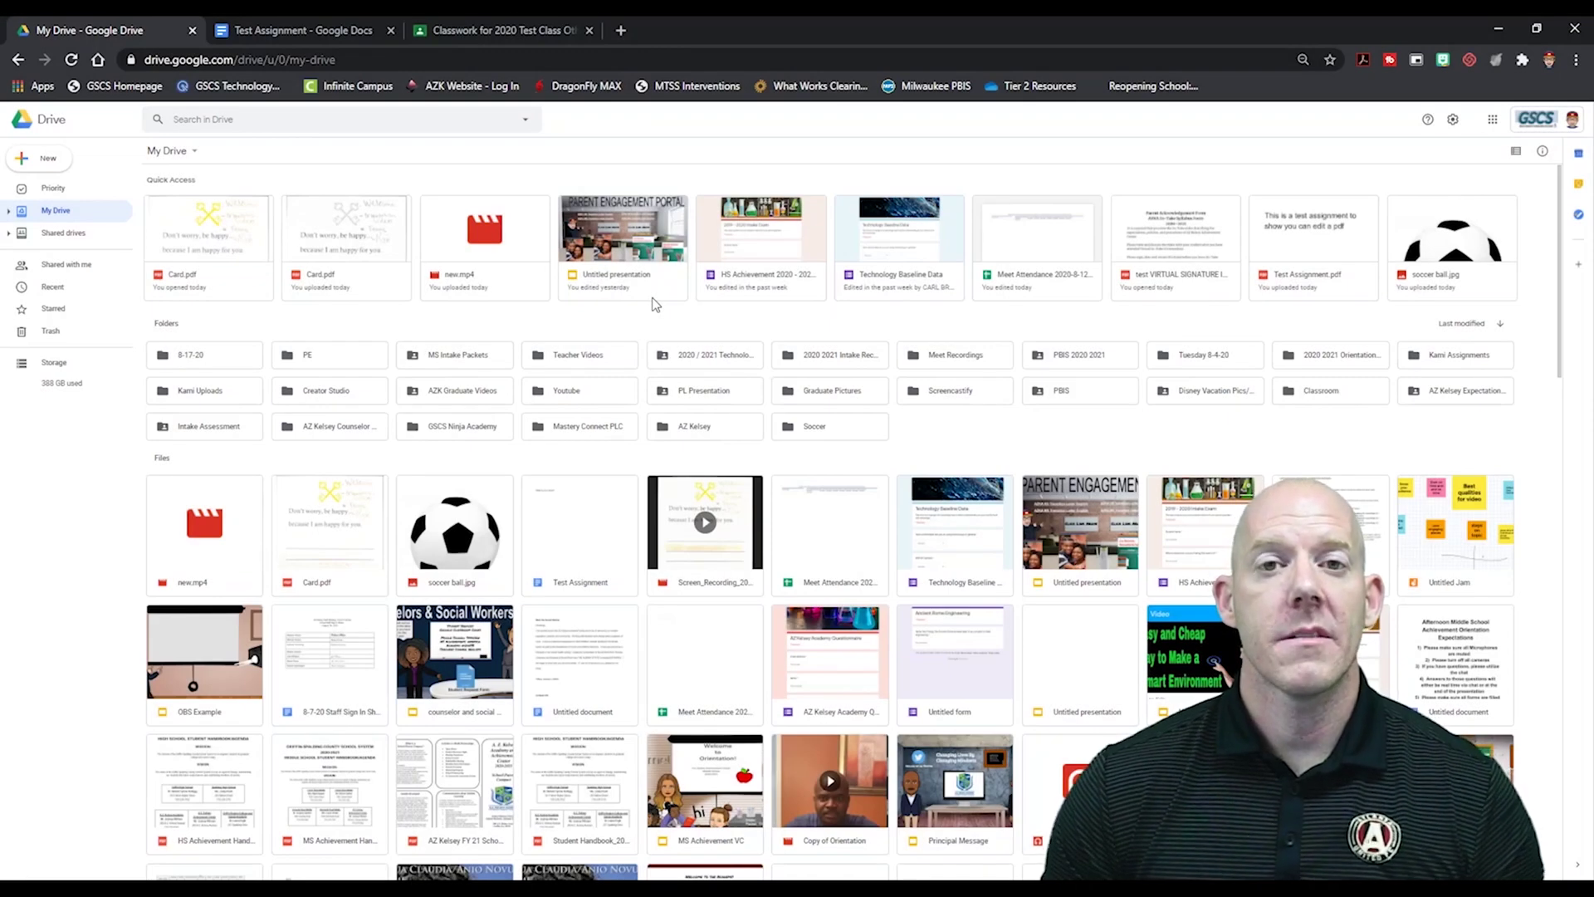
Step: Preview the scanned Card.pdf in My Drive on the computer, and open the file with Google Docs to make it editable
double_click(331, 532)
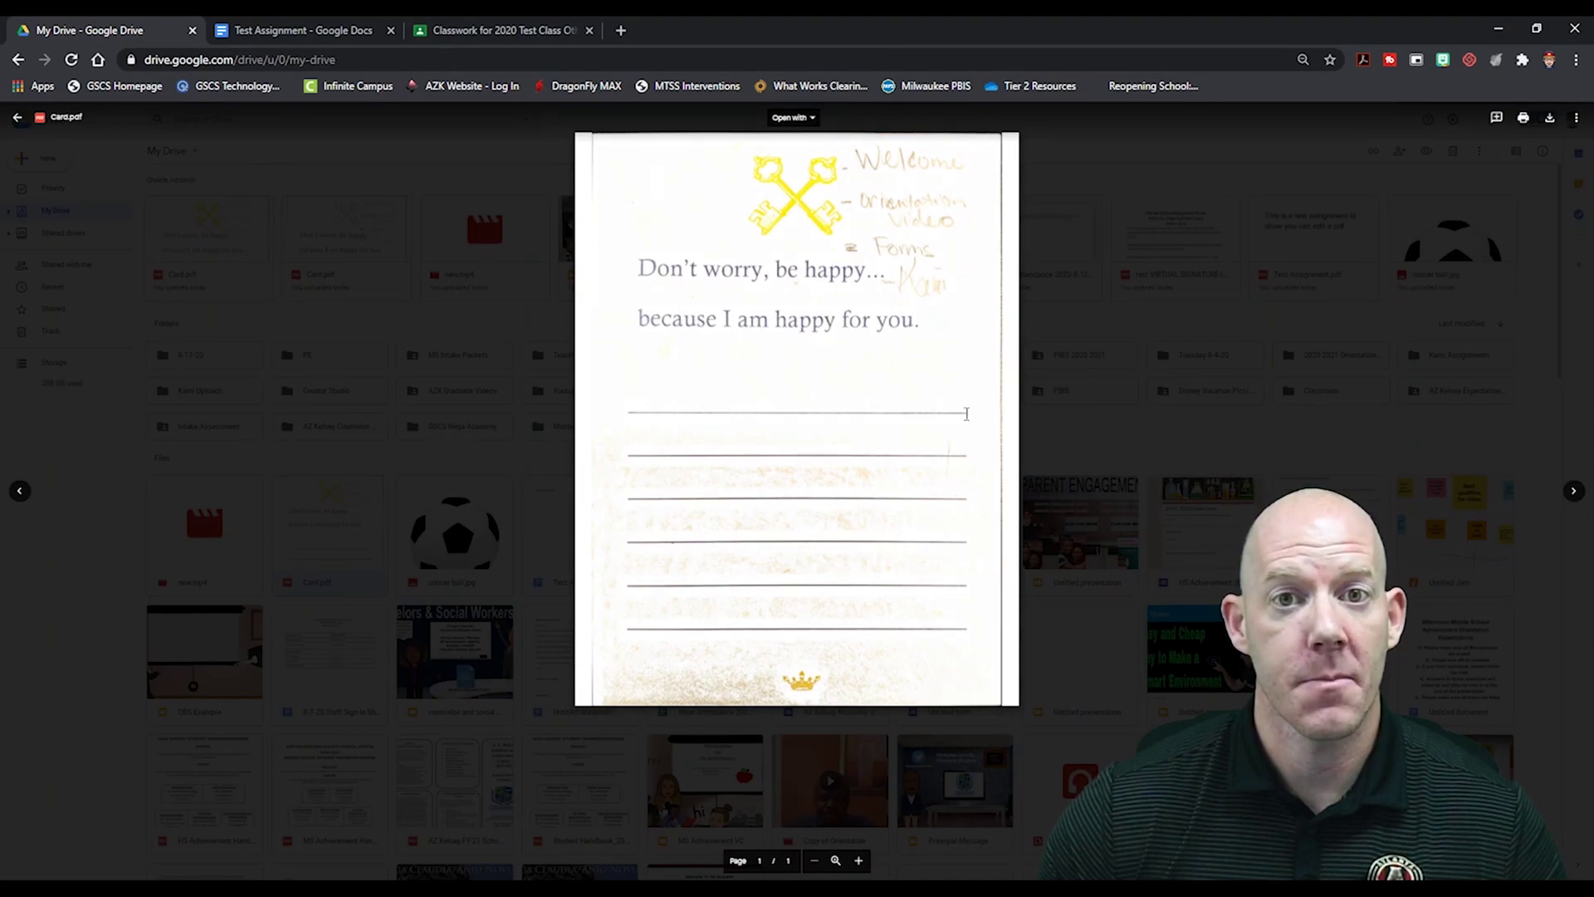
click(462, 541)
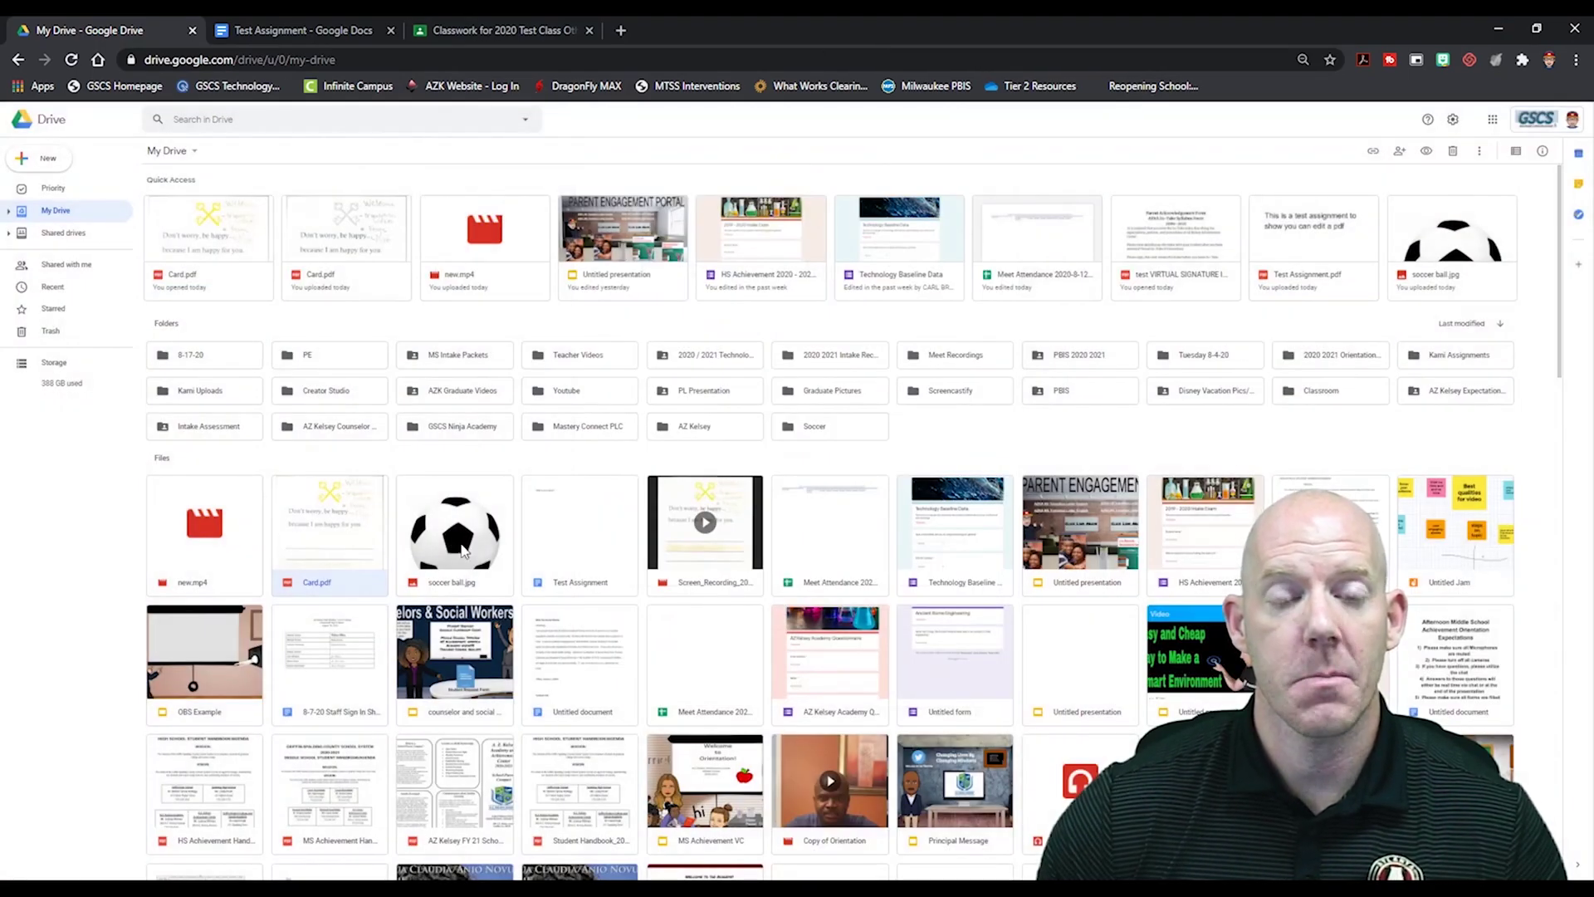
right_click(331, 588)
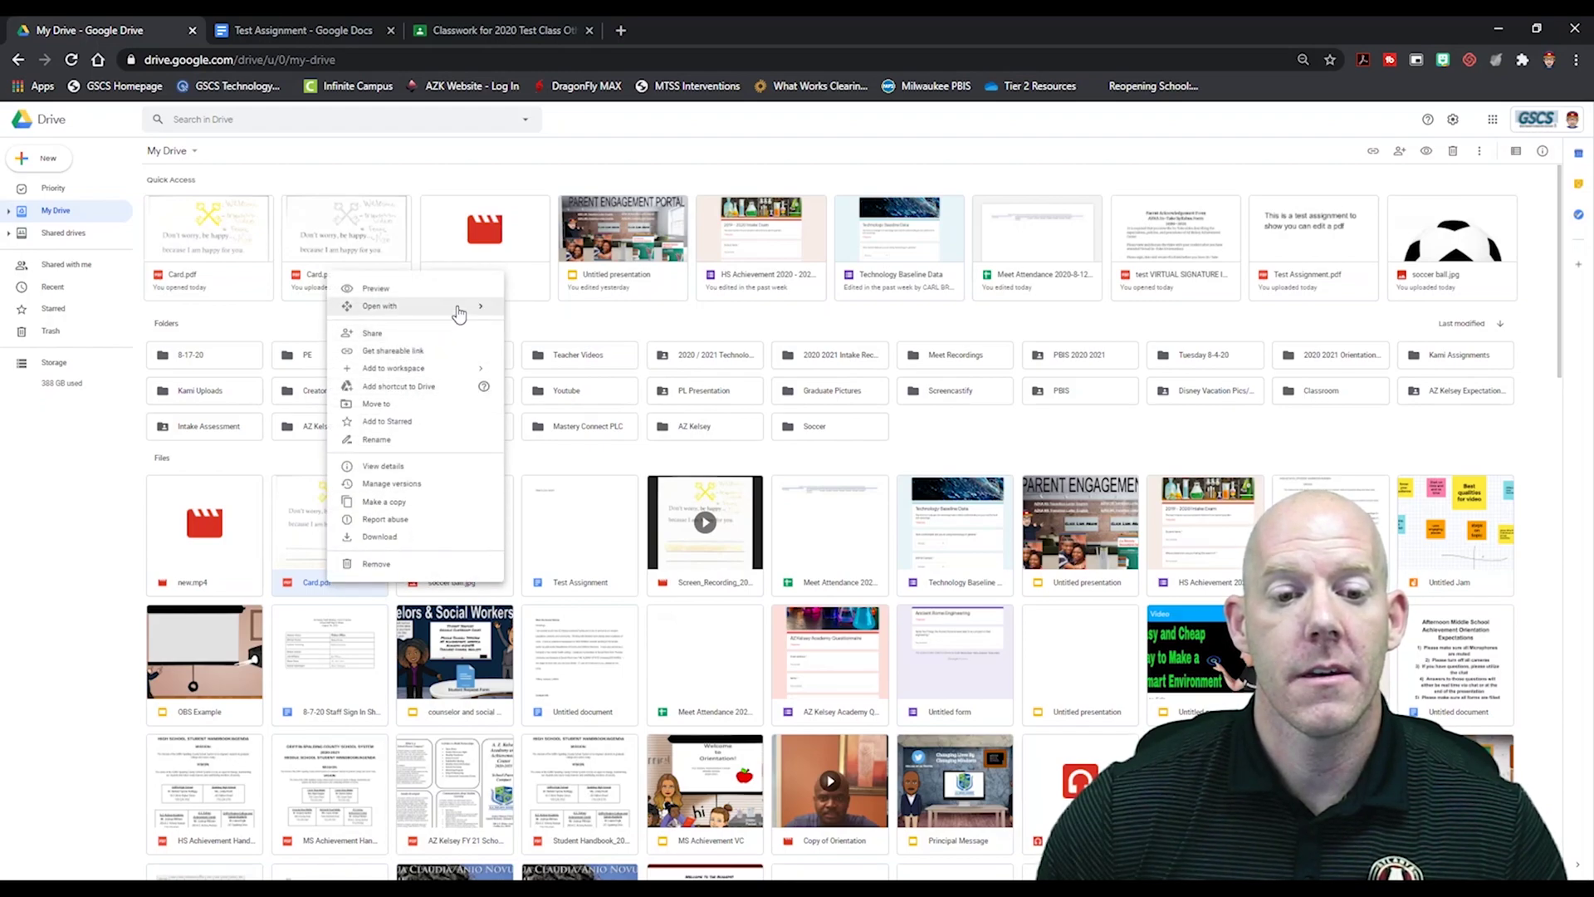
mouse_move(454, 308)
click(558, 351)
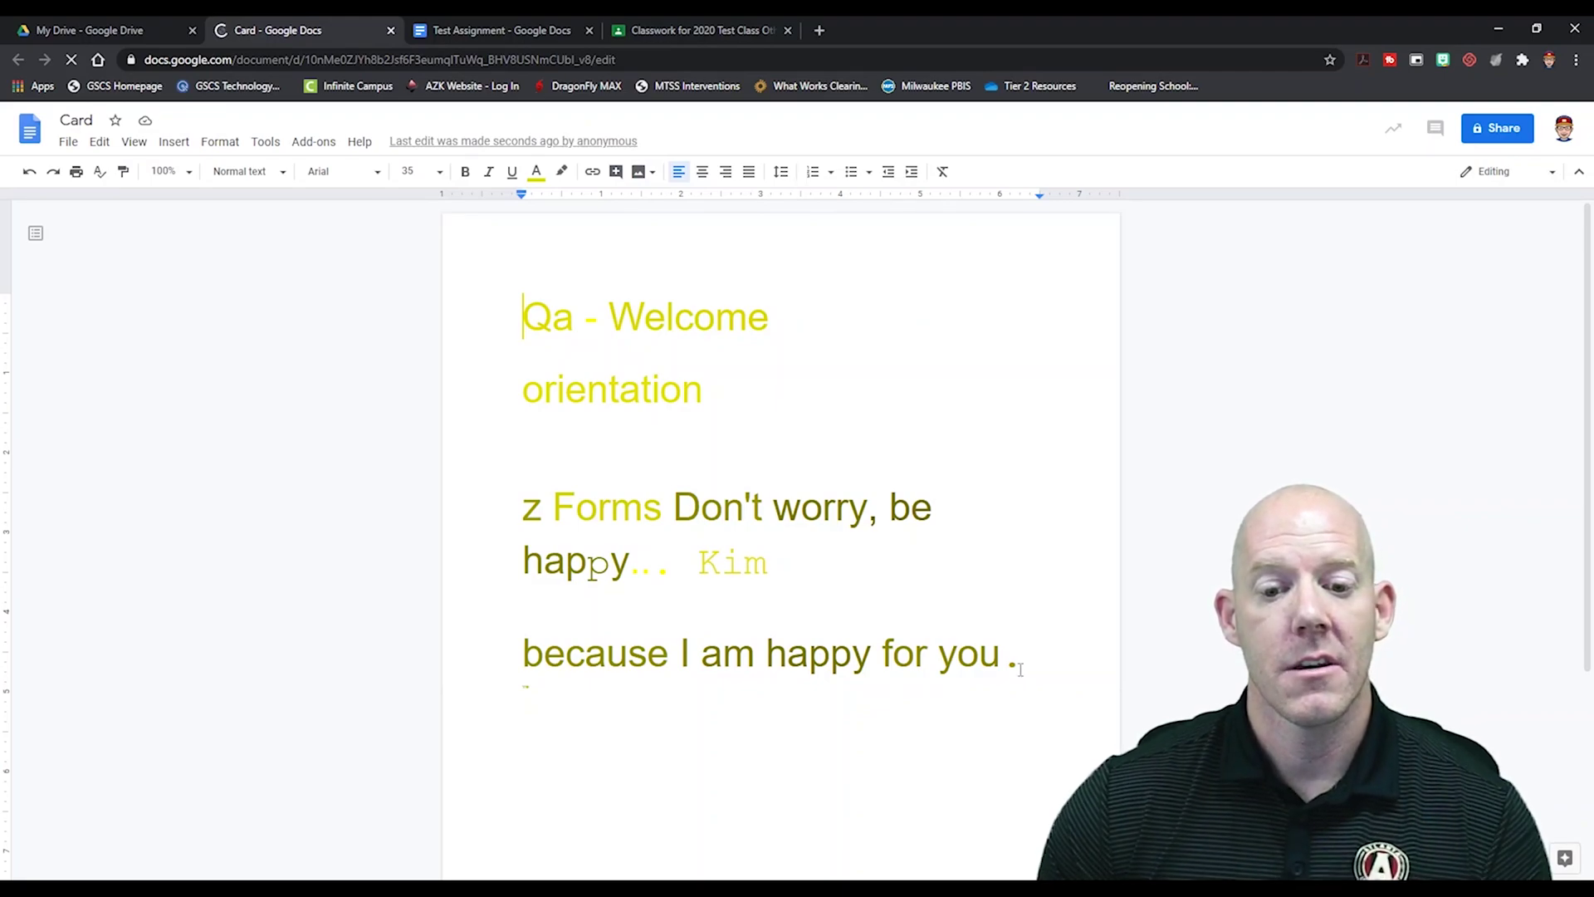
Step: Compare the original Card.pdf scan in the Drive preview with the text of the converted Card document
click(144, 32)
double_click(475, 533)
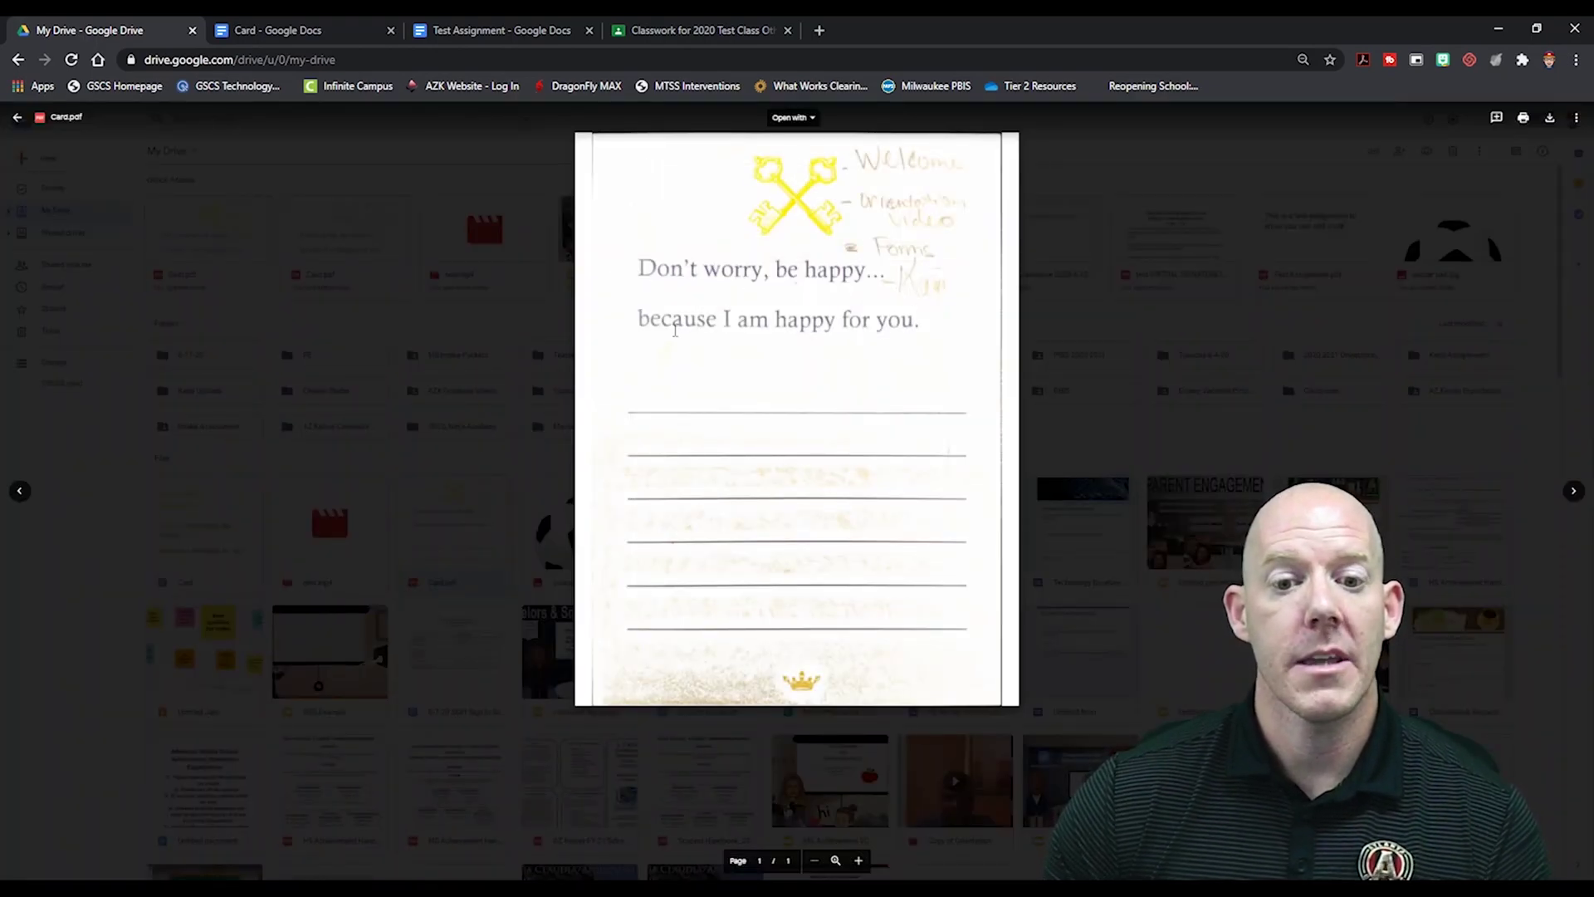
click(279, 31)
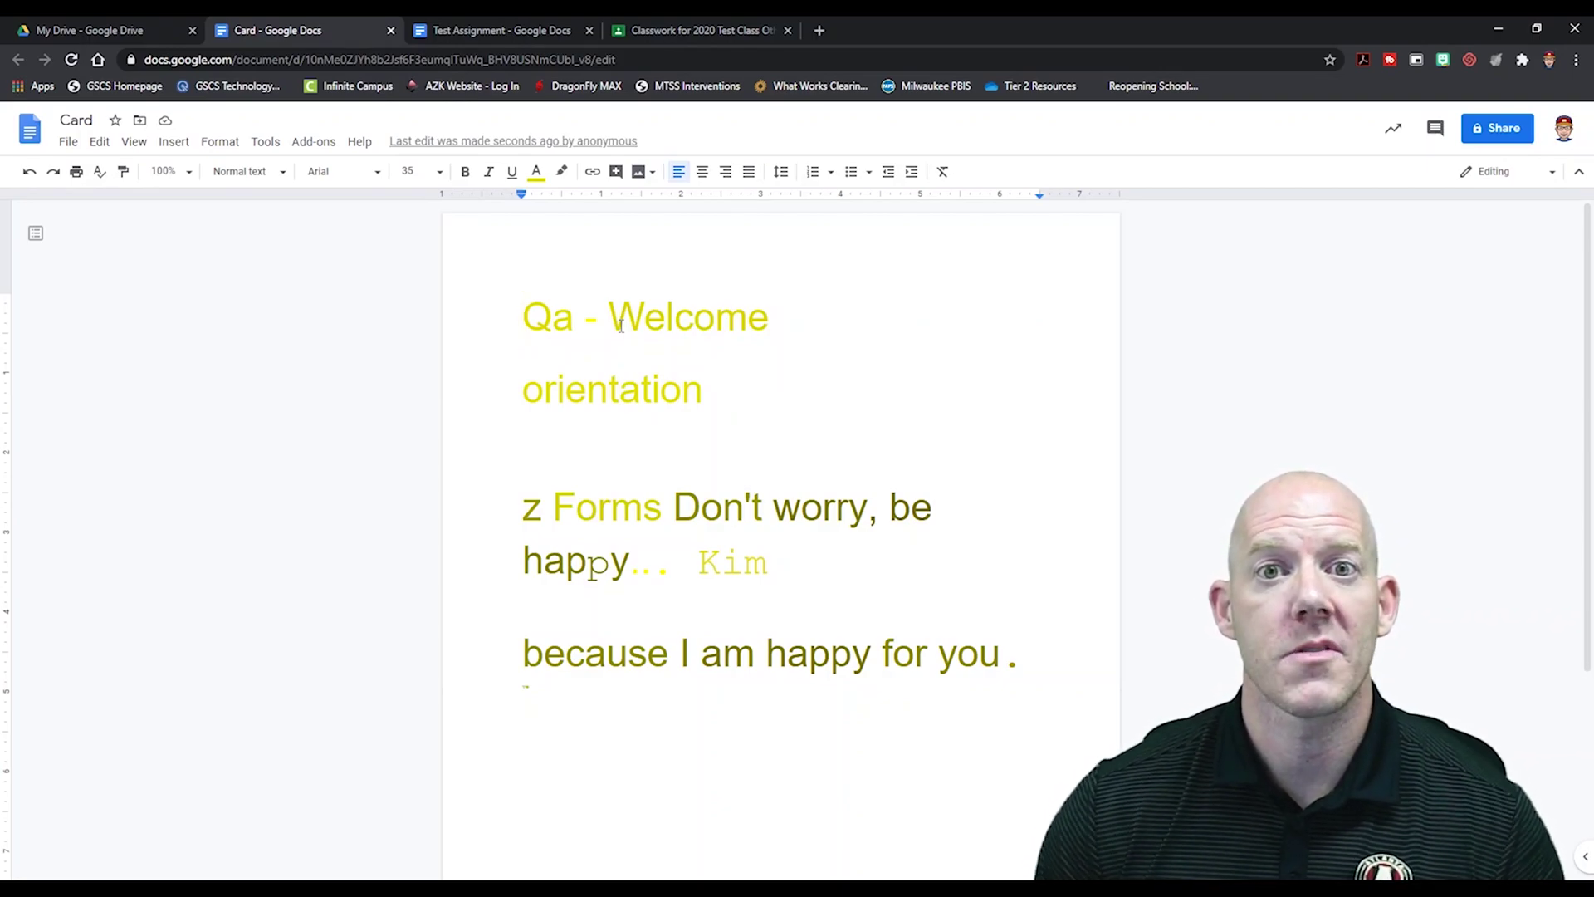
click(124, 31)
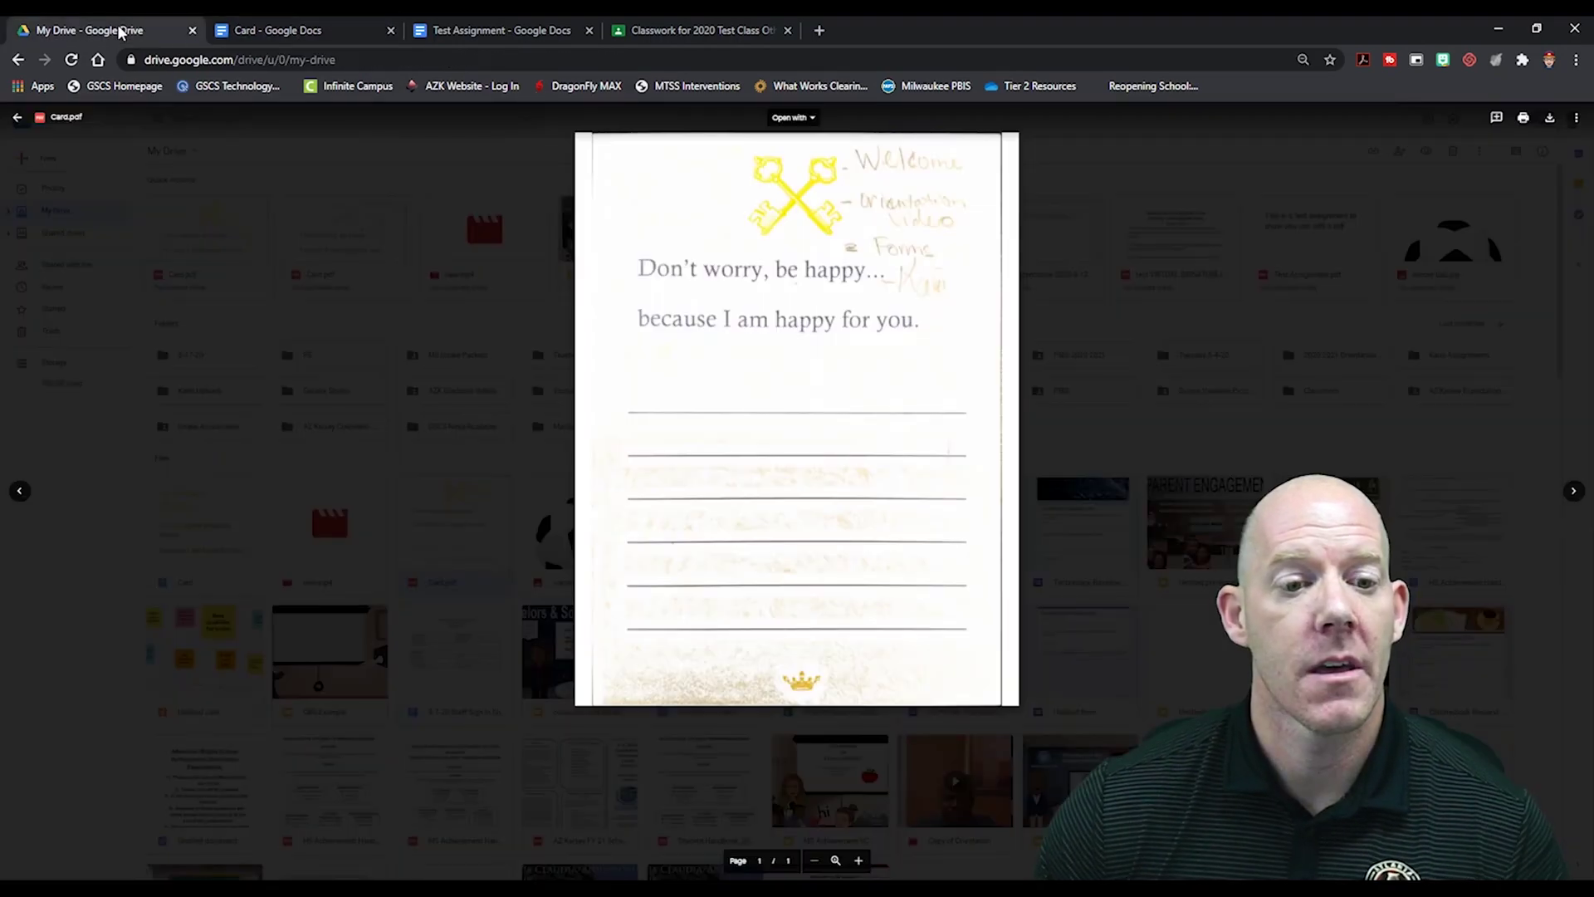
click(255, 457)
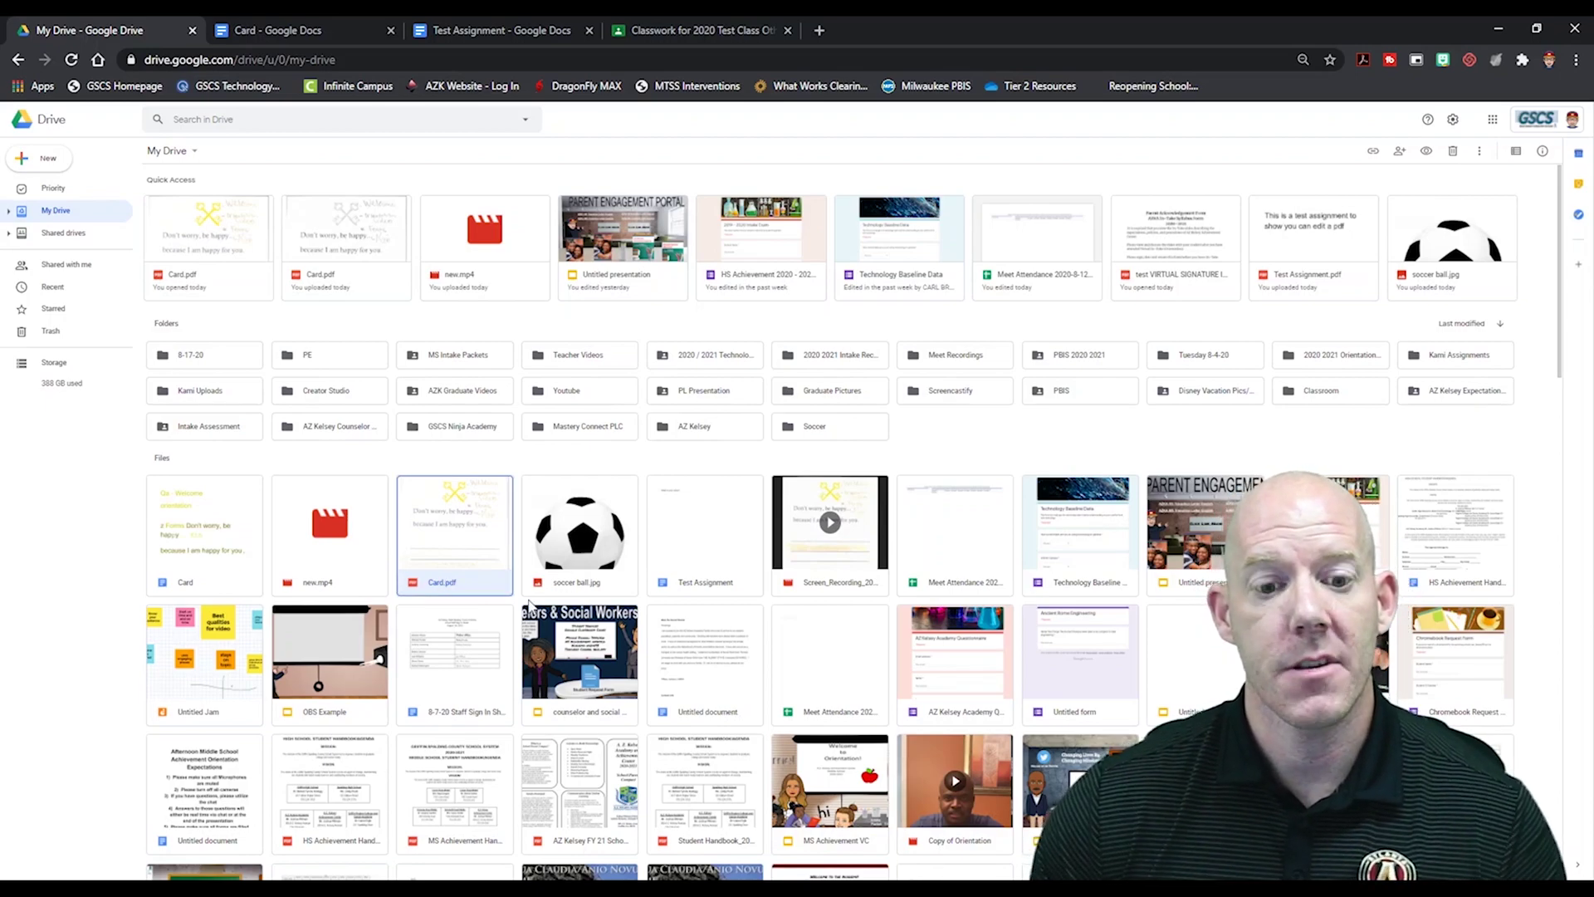
Step: Add Card.pdf to the 8-17-20 folder within My Drive
key(z)
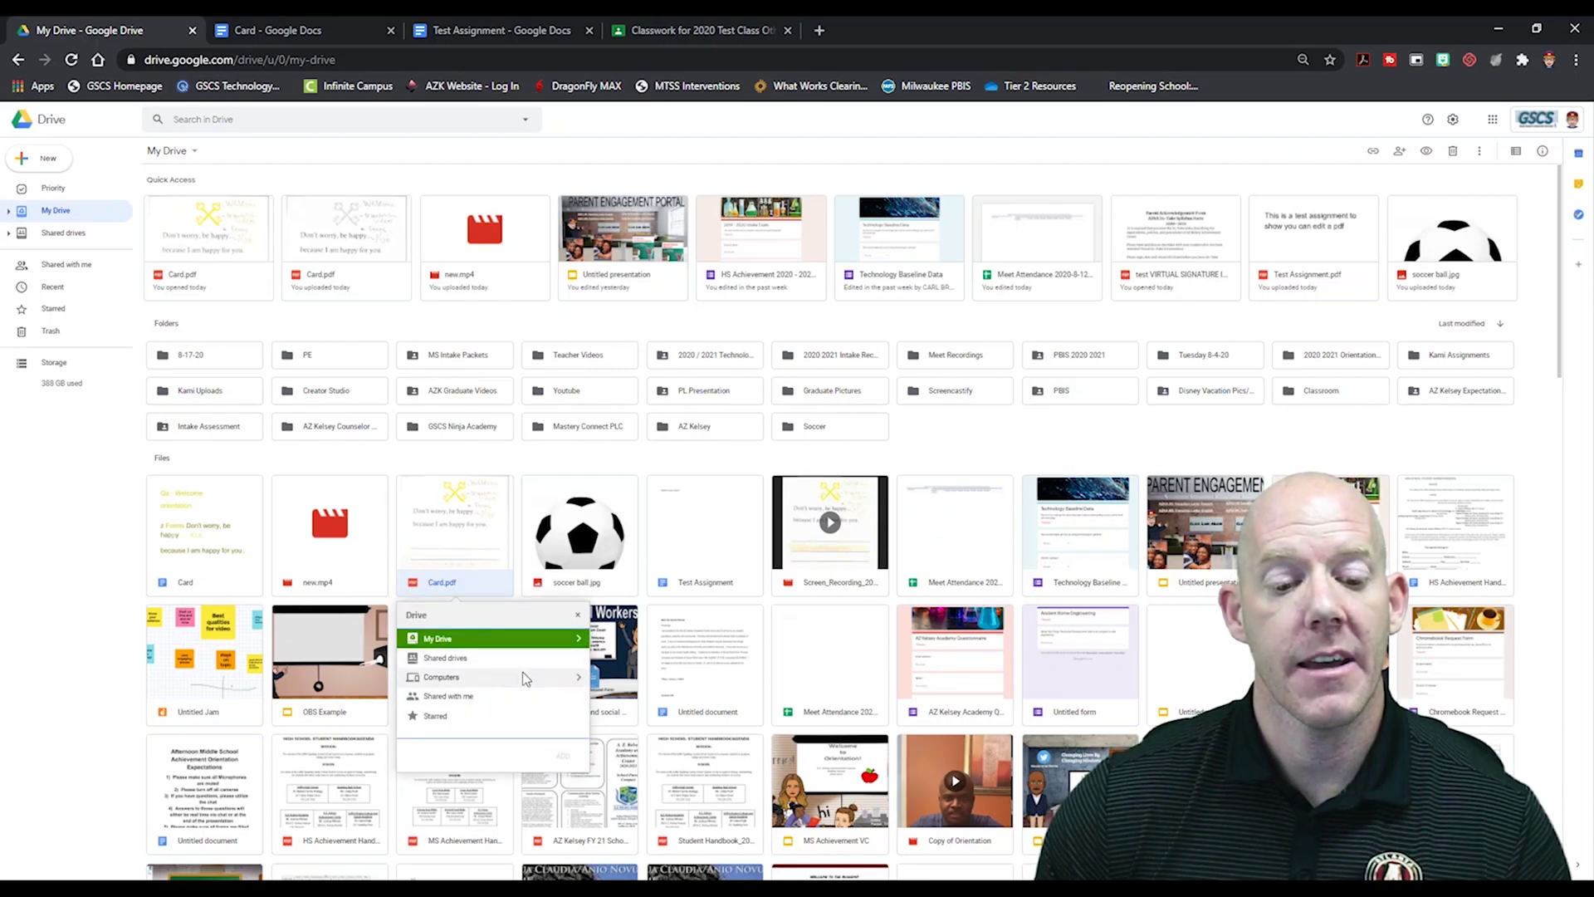
click(581, 641)
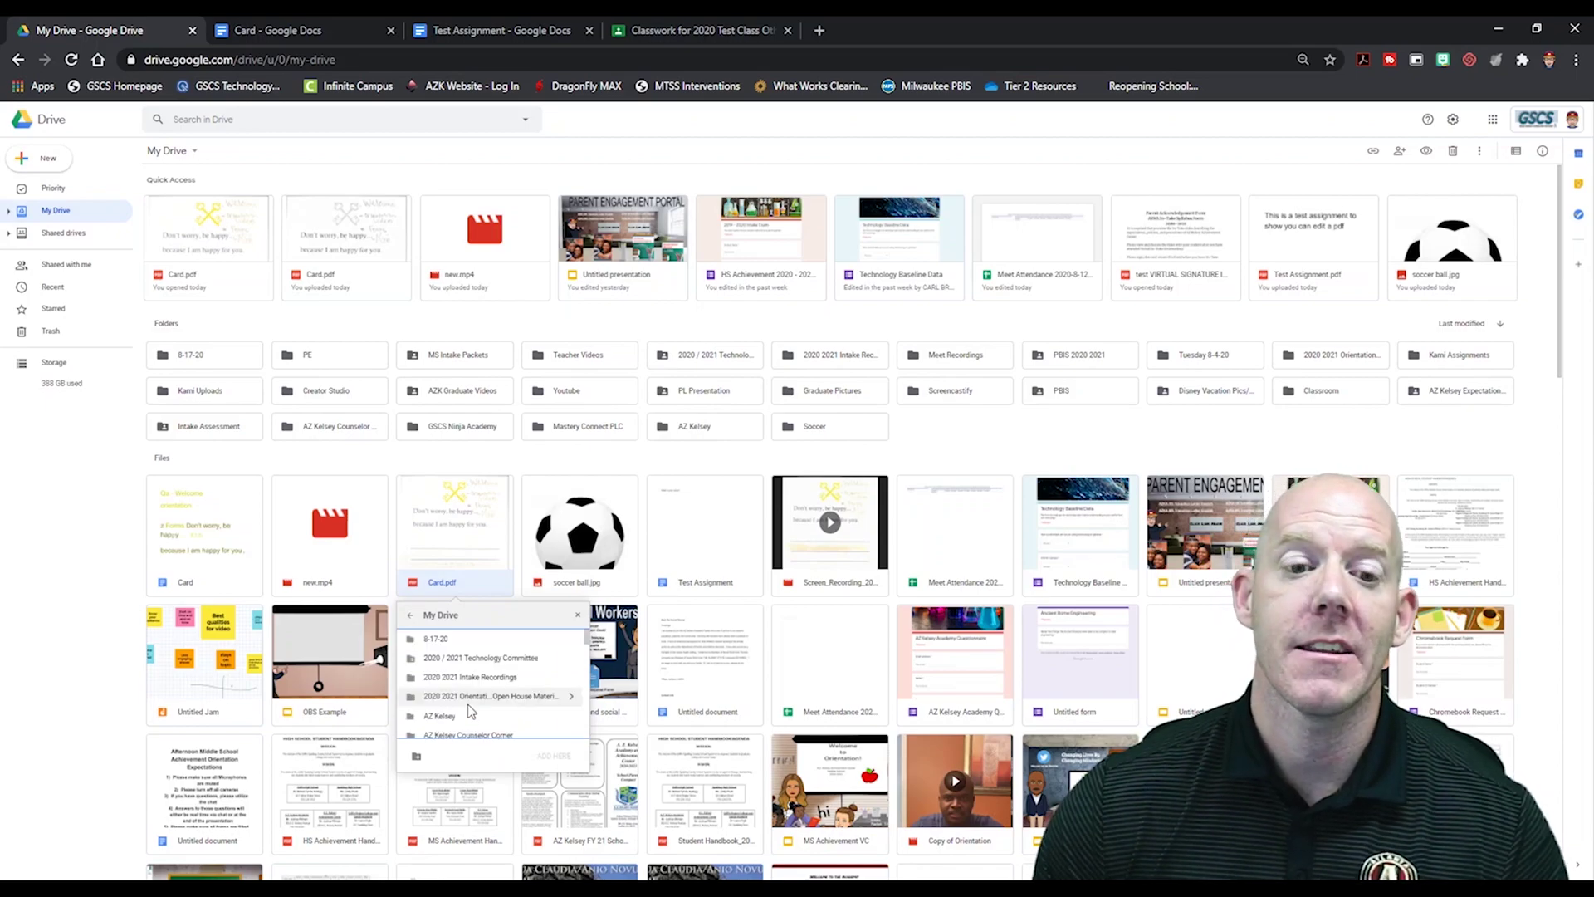
click(449, 643)
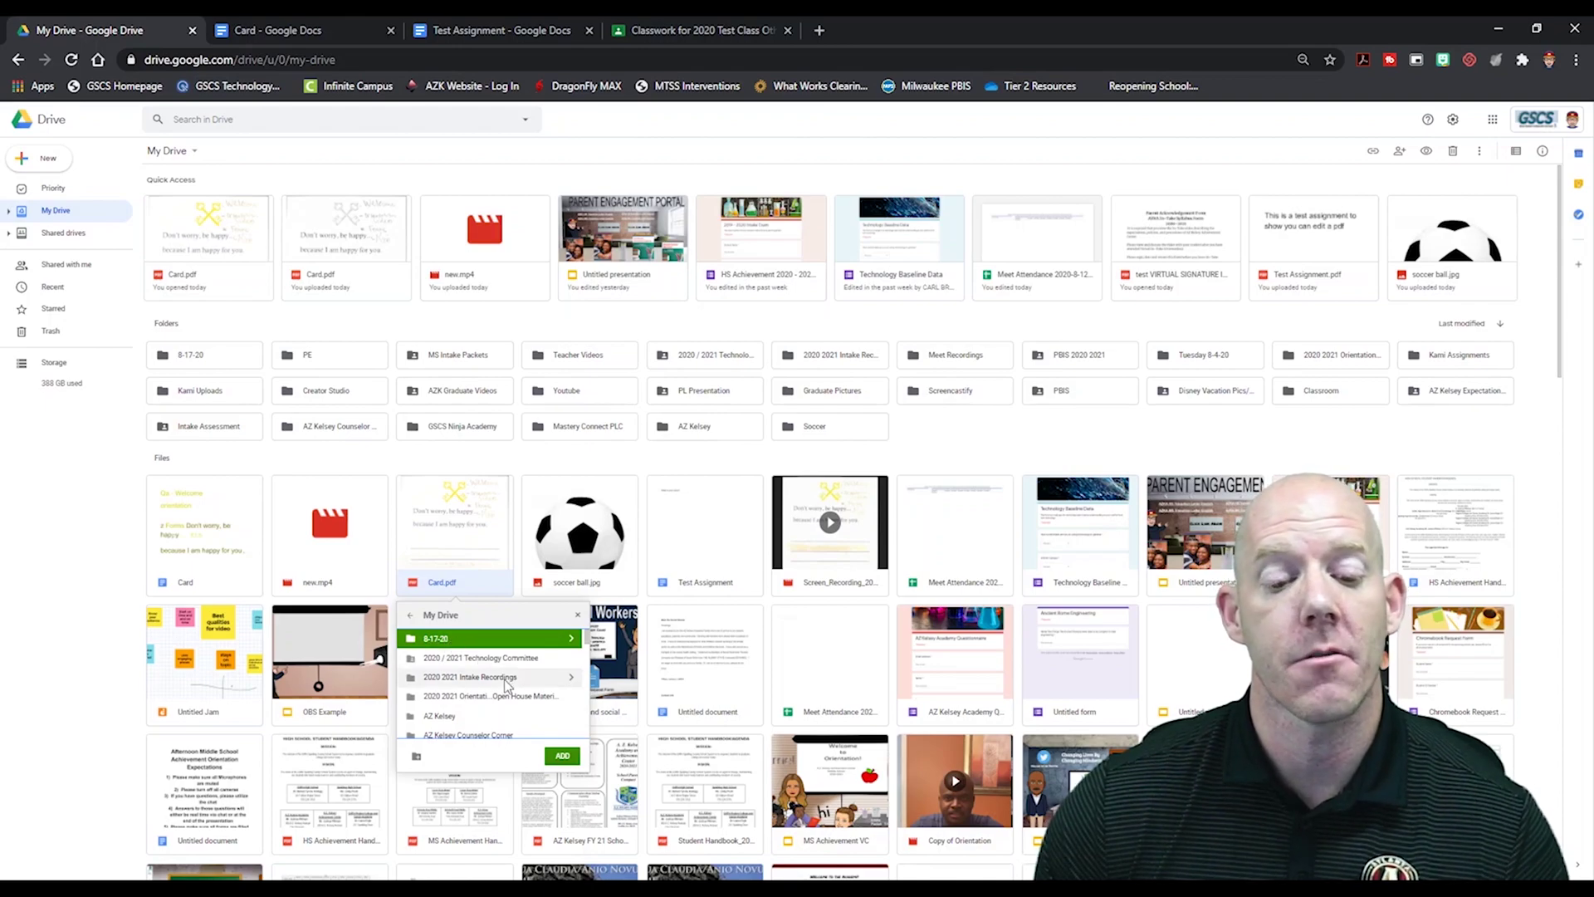
click(563, 757)
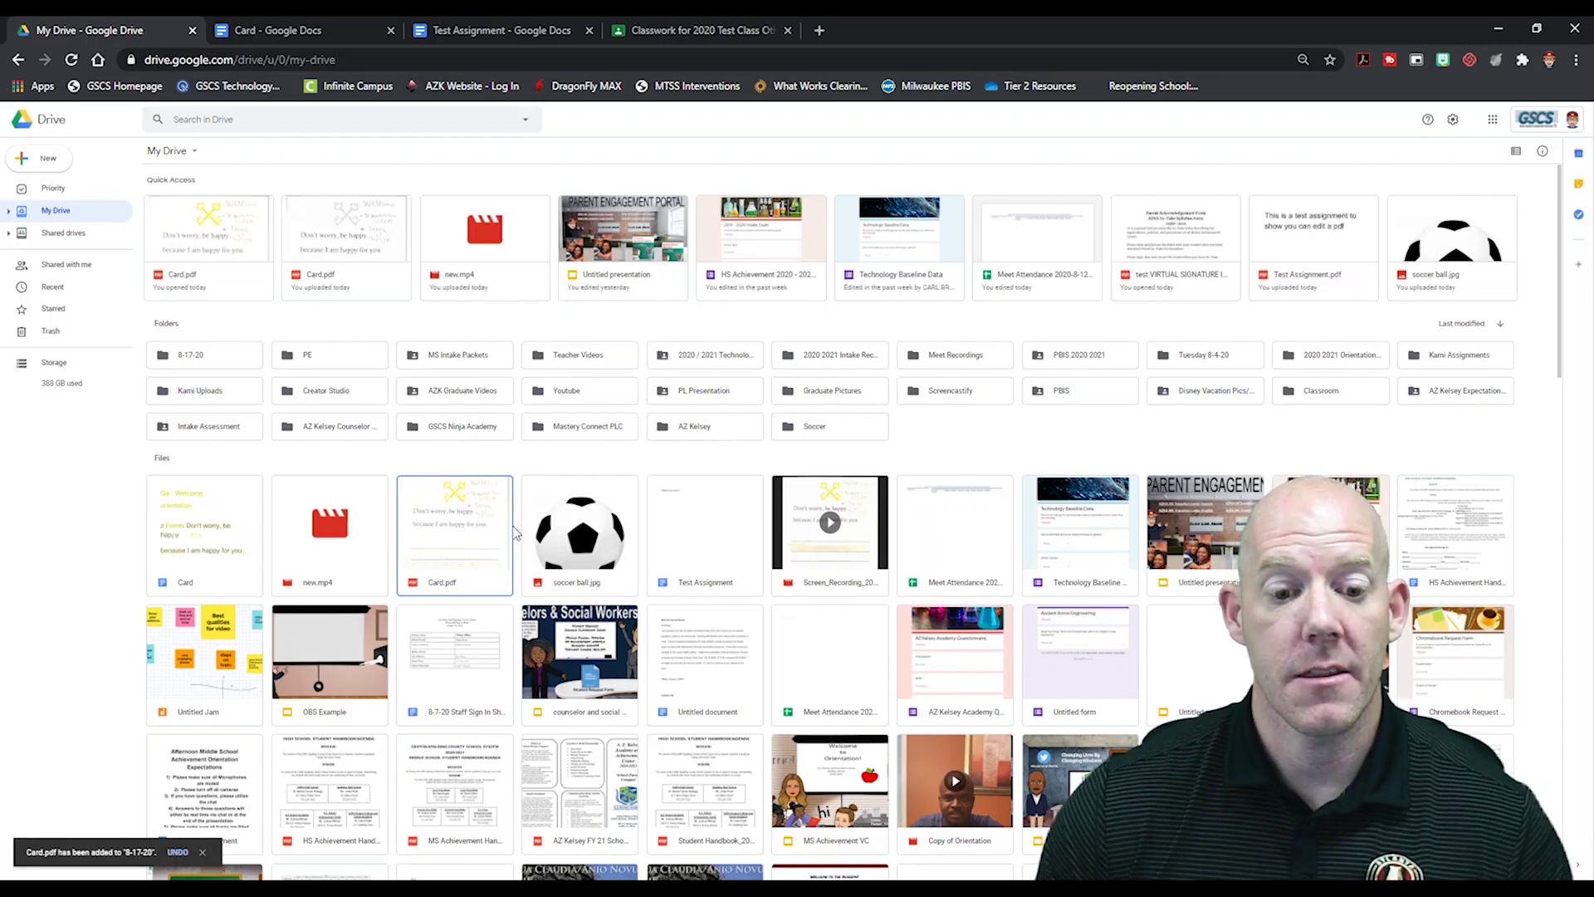
Step: Open the 8-17-20 folder and remove Card.pdf from it
double_click(228, 362)
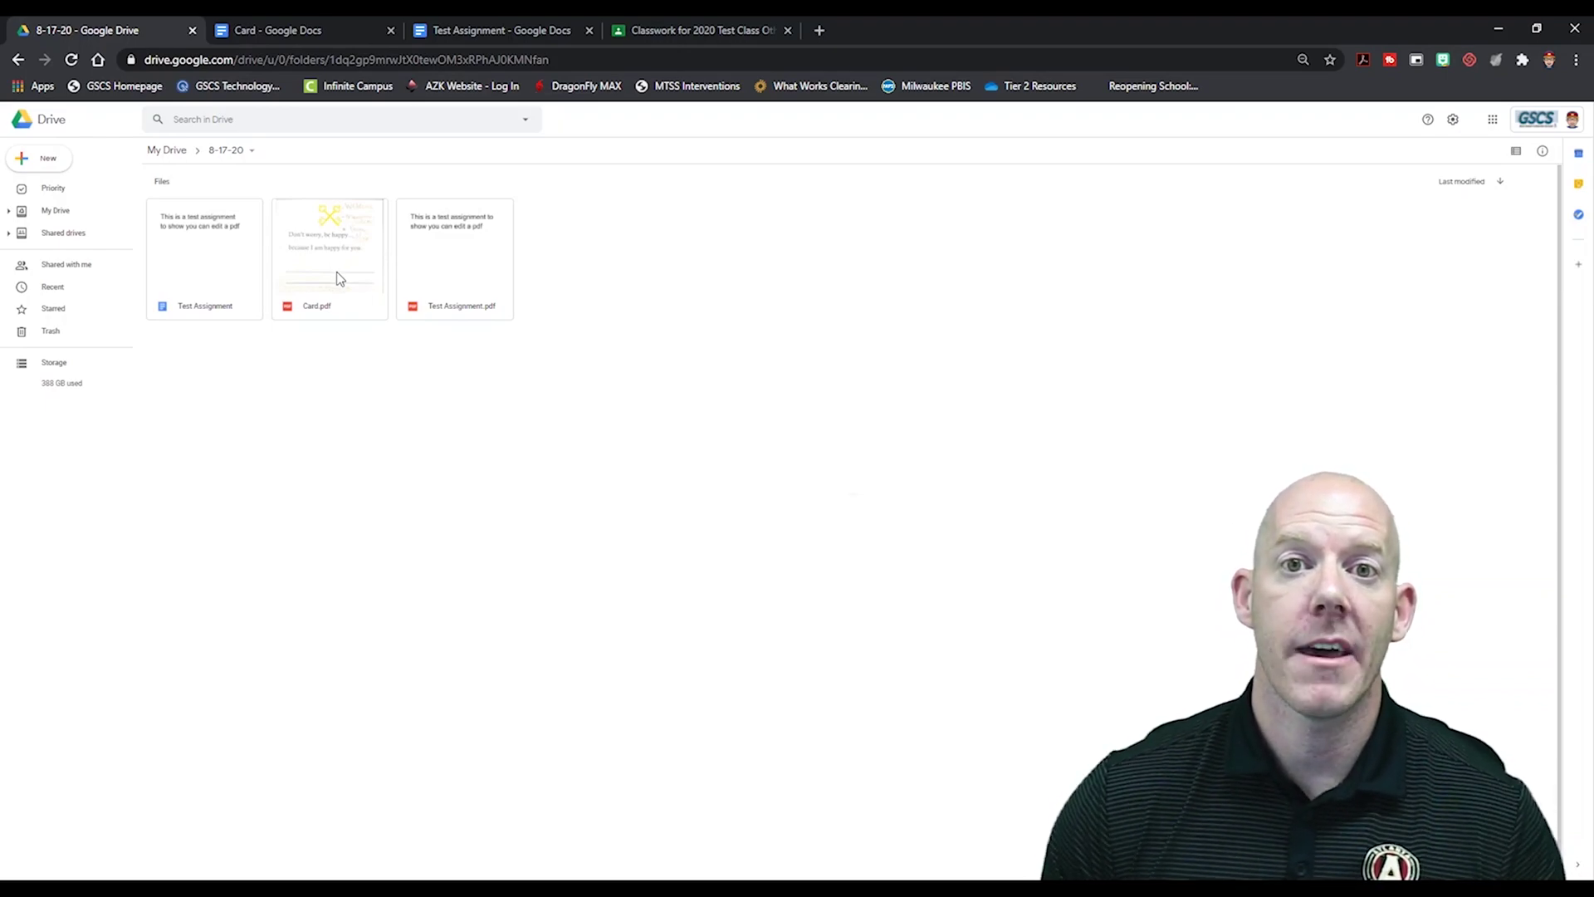
right_click(340, 278)
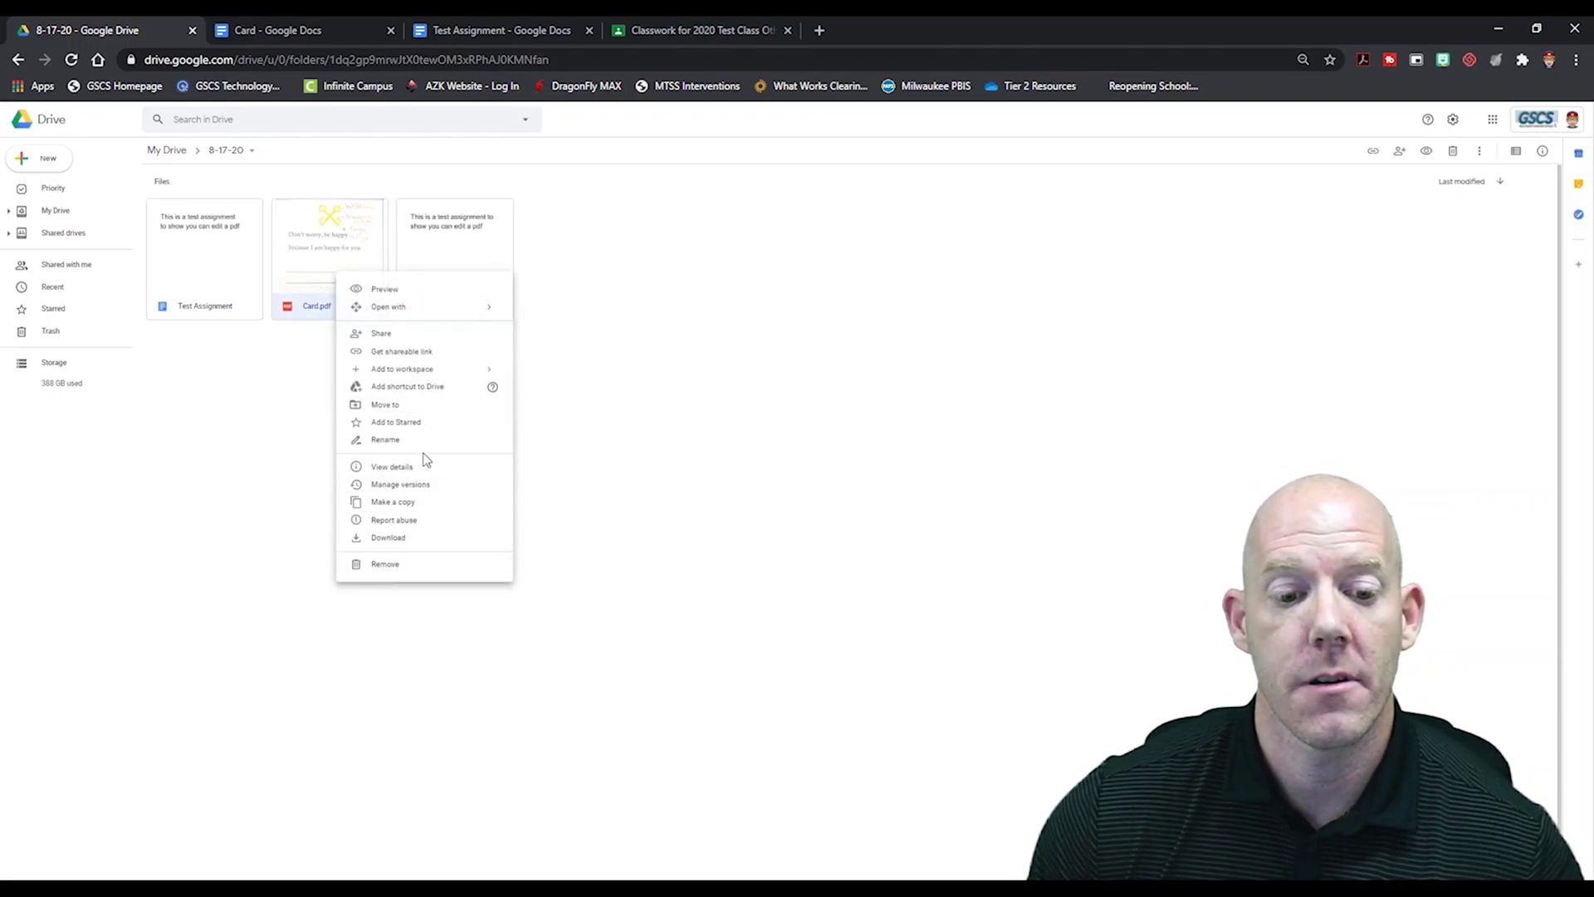
click(385, 564)
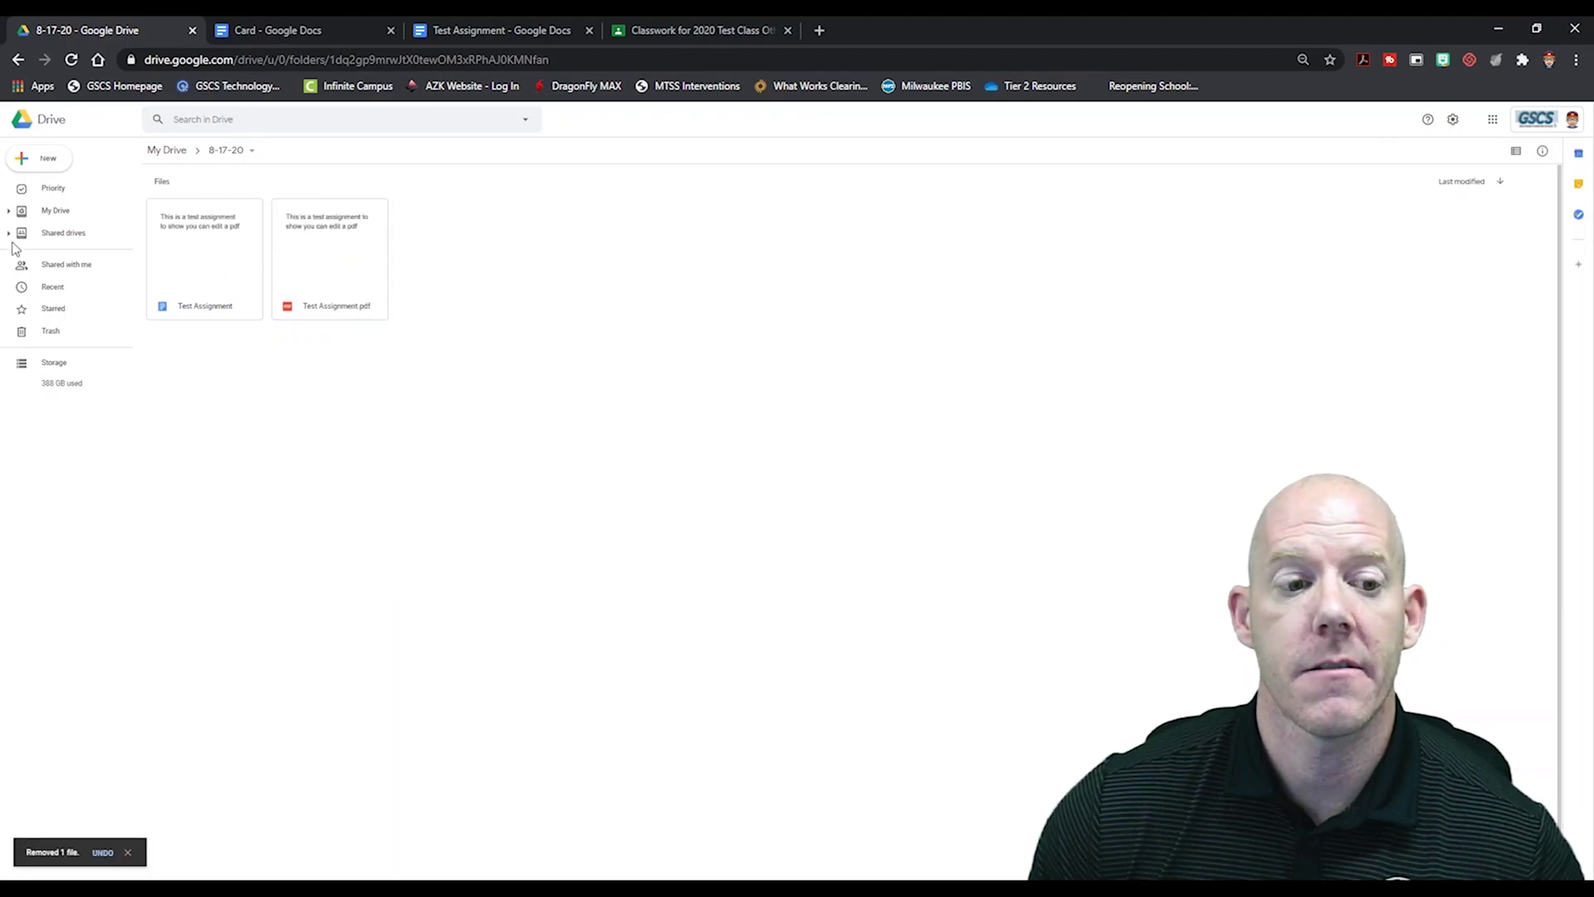
Step: Return to My Drive and check the Test Assignment document attached to the "What is your name" assignment in Google Classroom
click(33, 211)
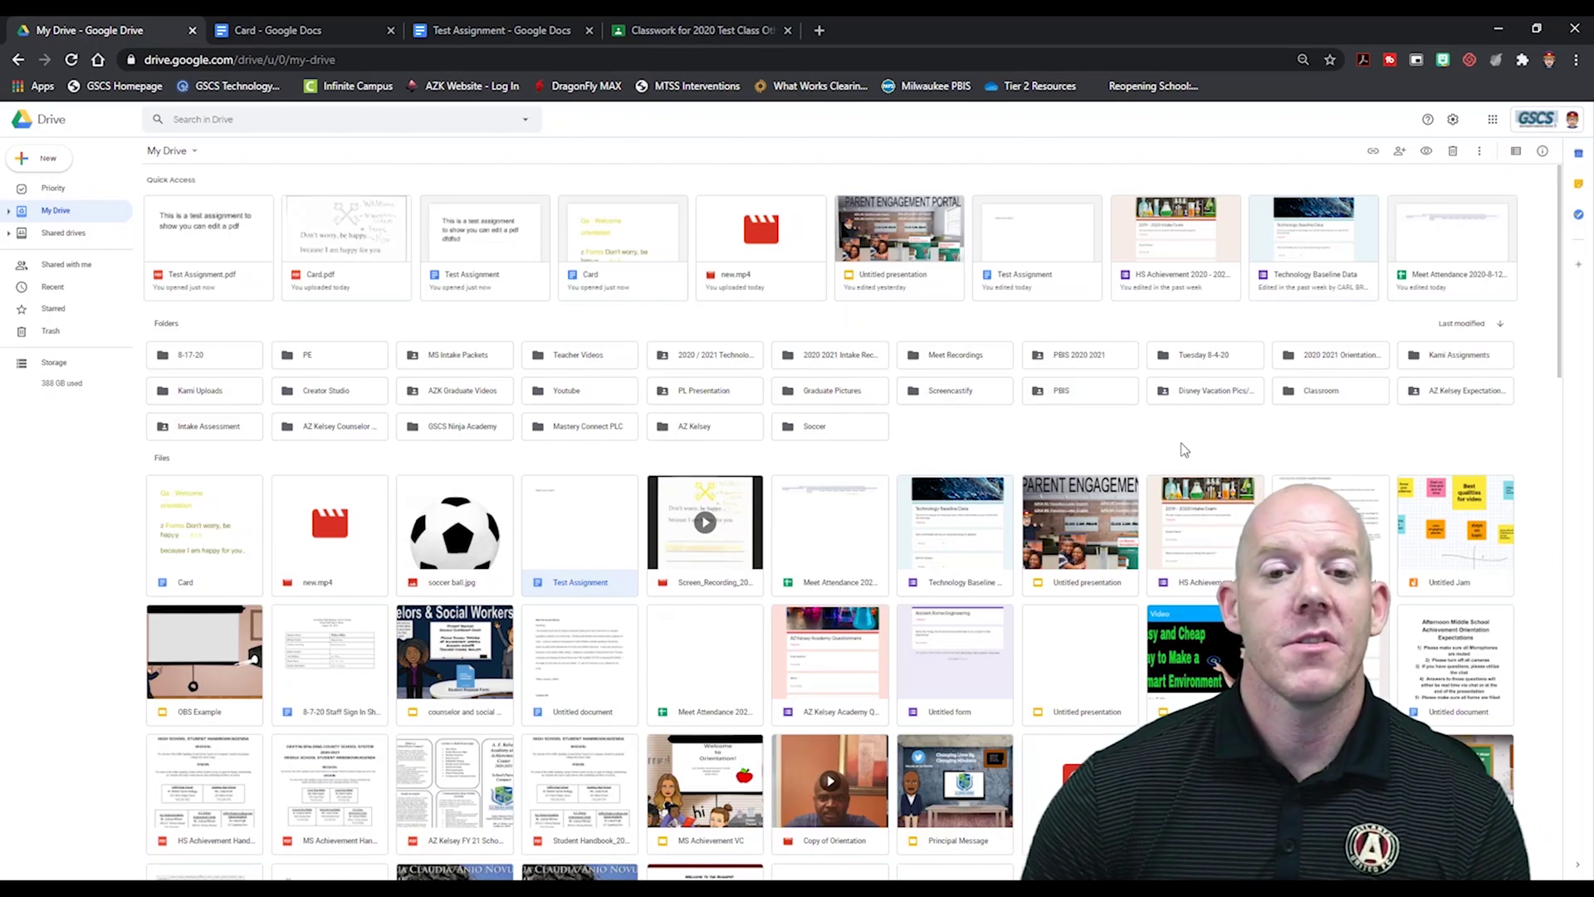
click(730, 30)
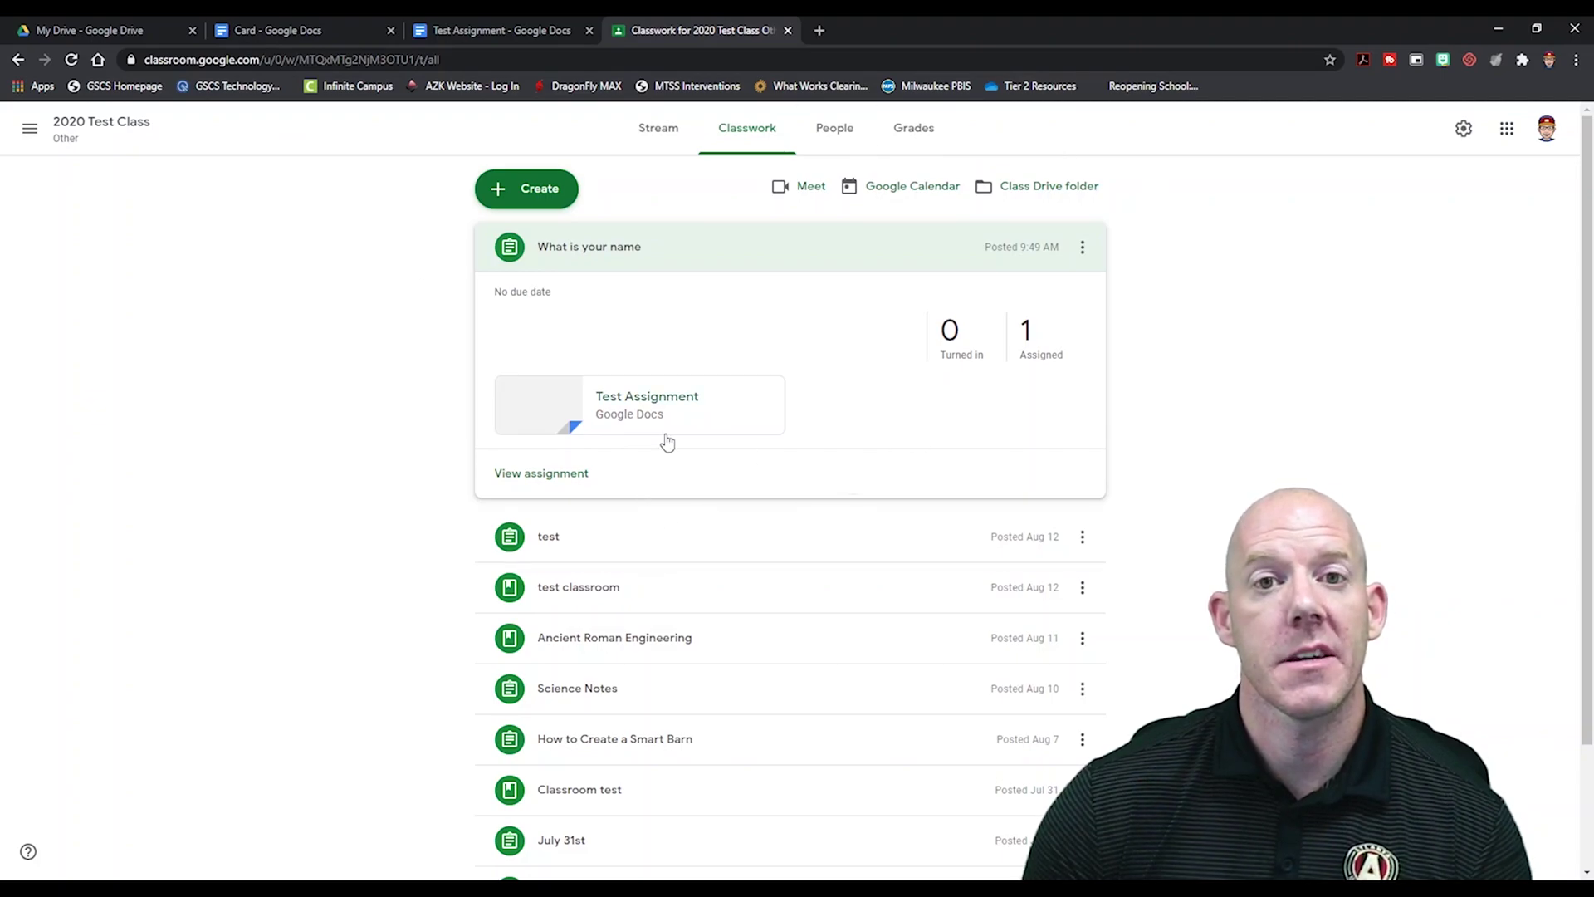
click(138, 33)
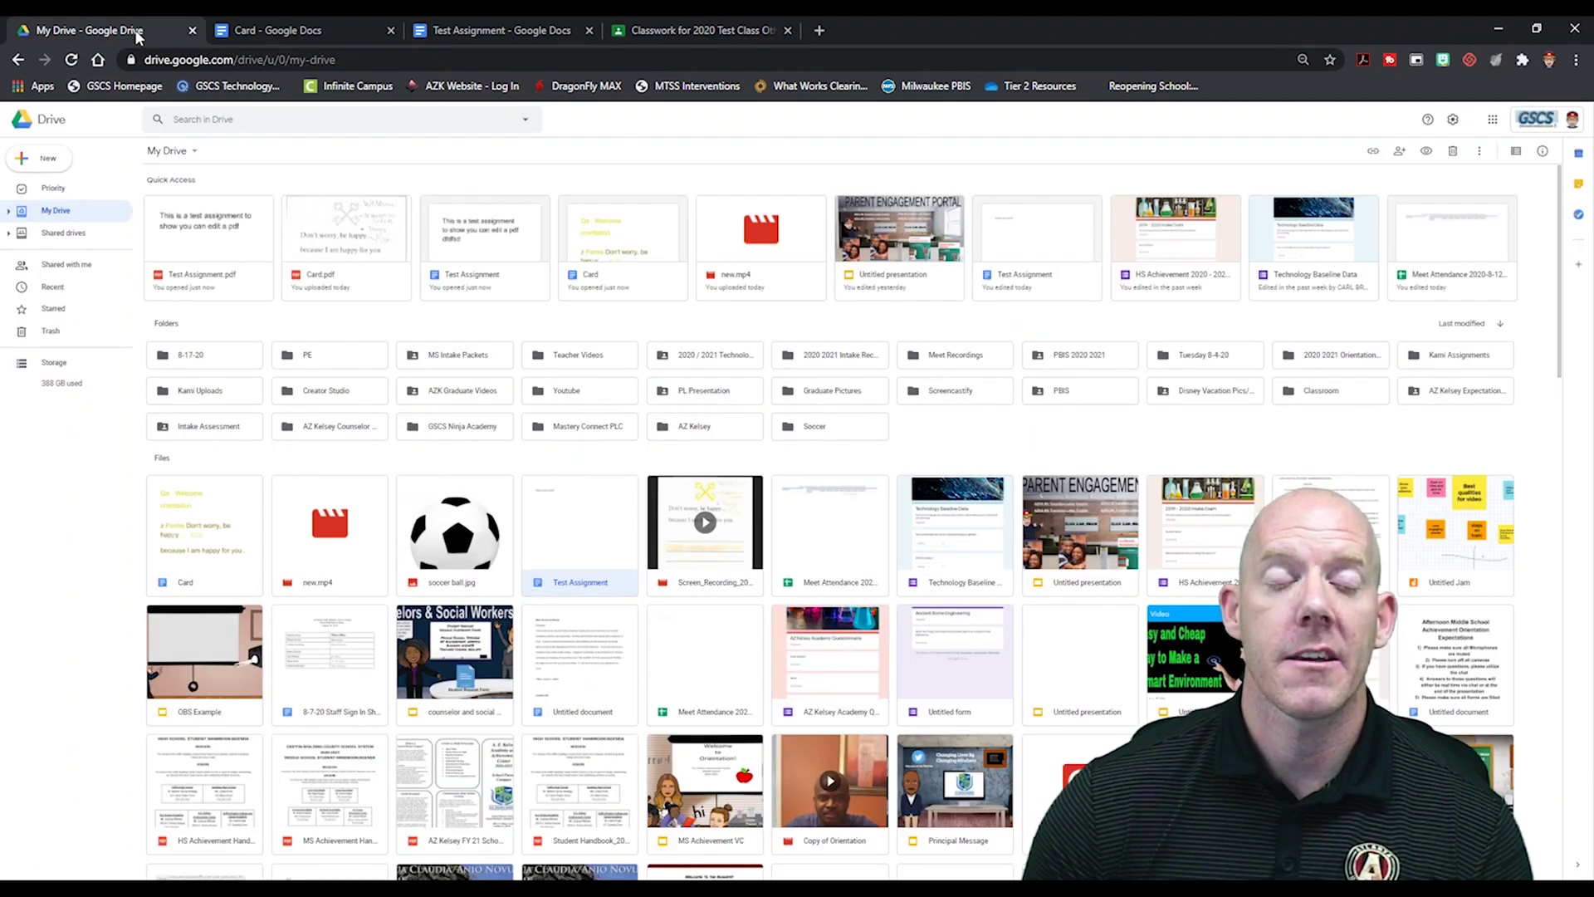
Step: In the Test Assignment sharing settings, give the 2020 Test Class Other teachers group temporary commenter access and view the expiration date choices
right_click(585, 578)
click(663, 636)
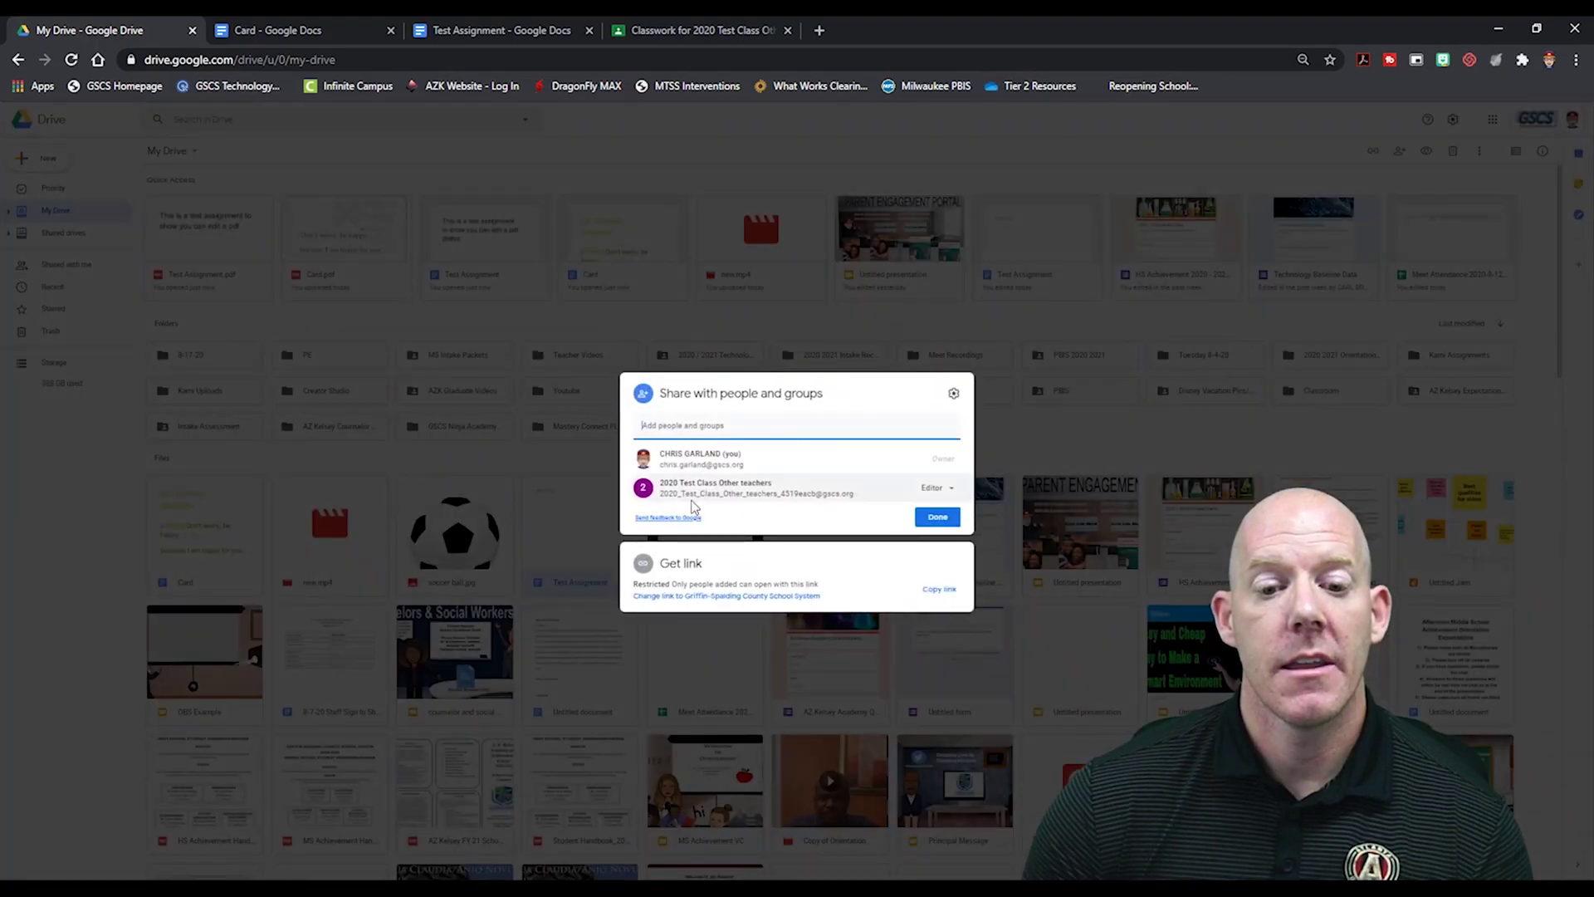
mouse_move(731, 494)
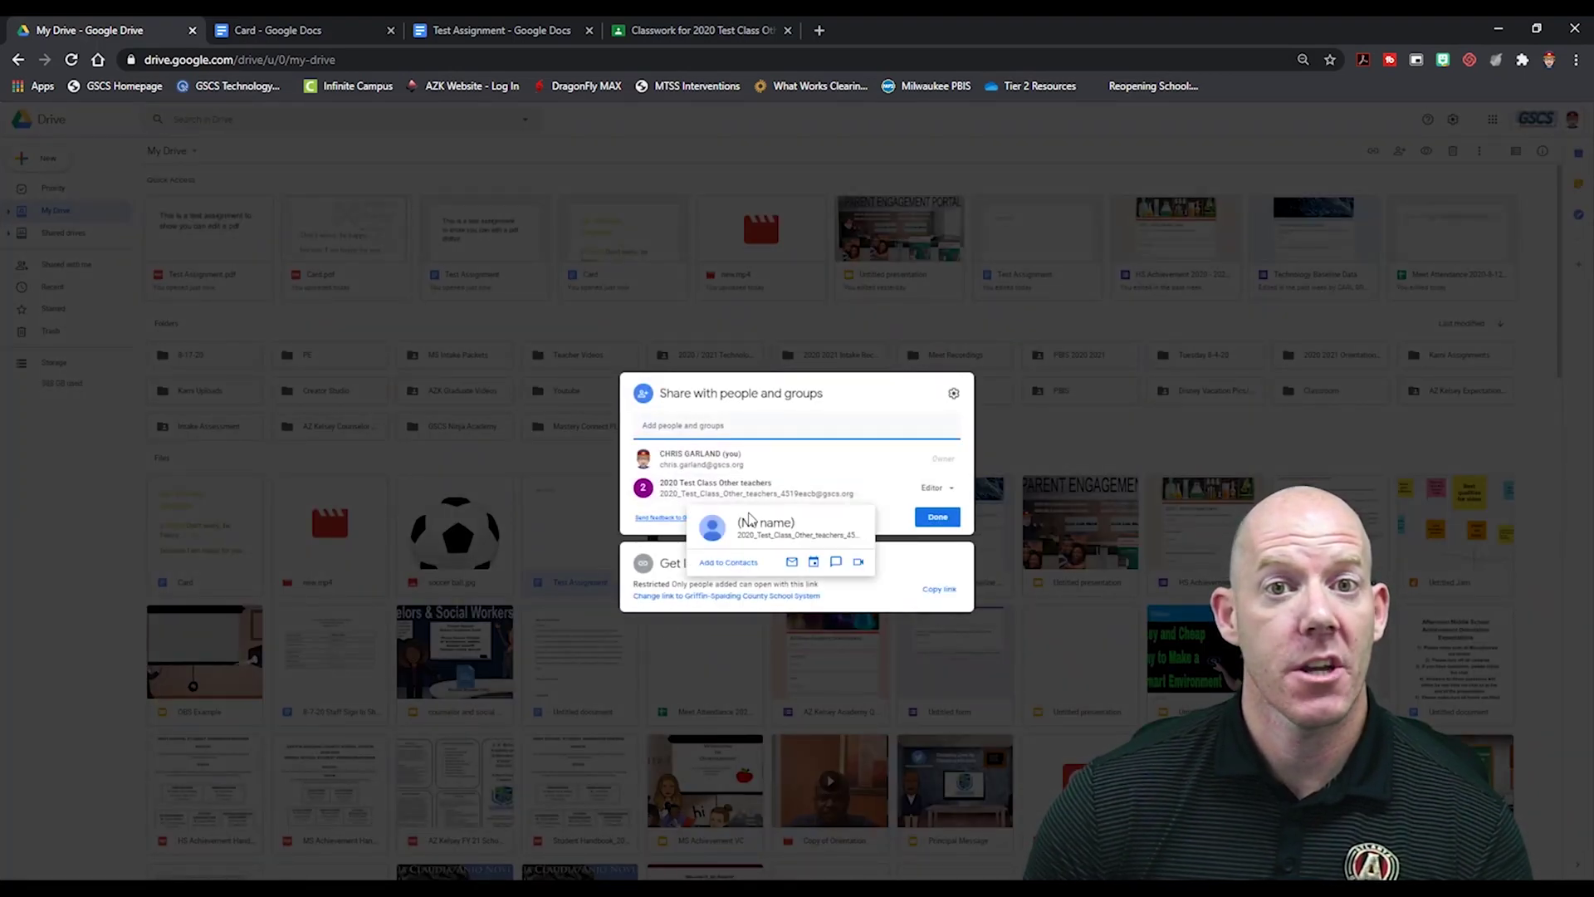
click(946, 489)
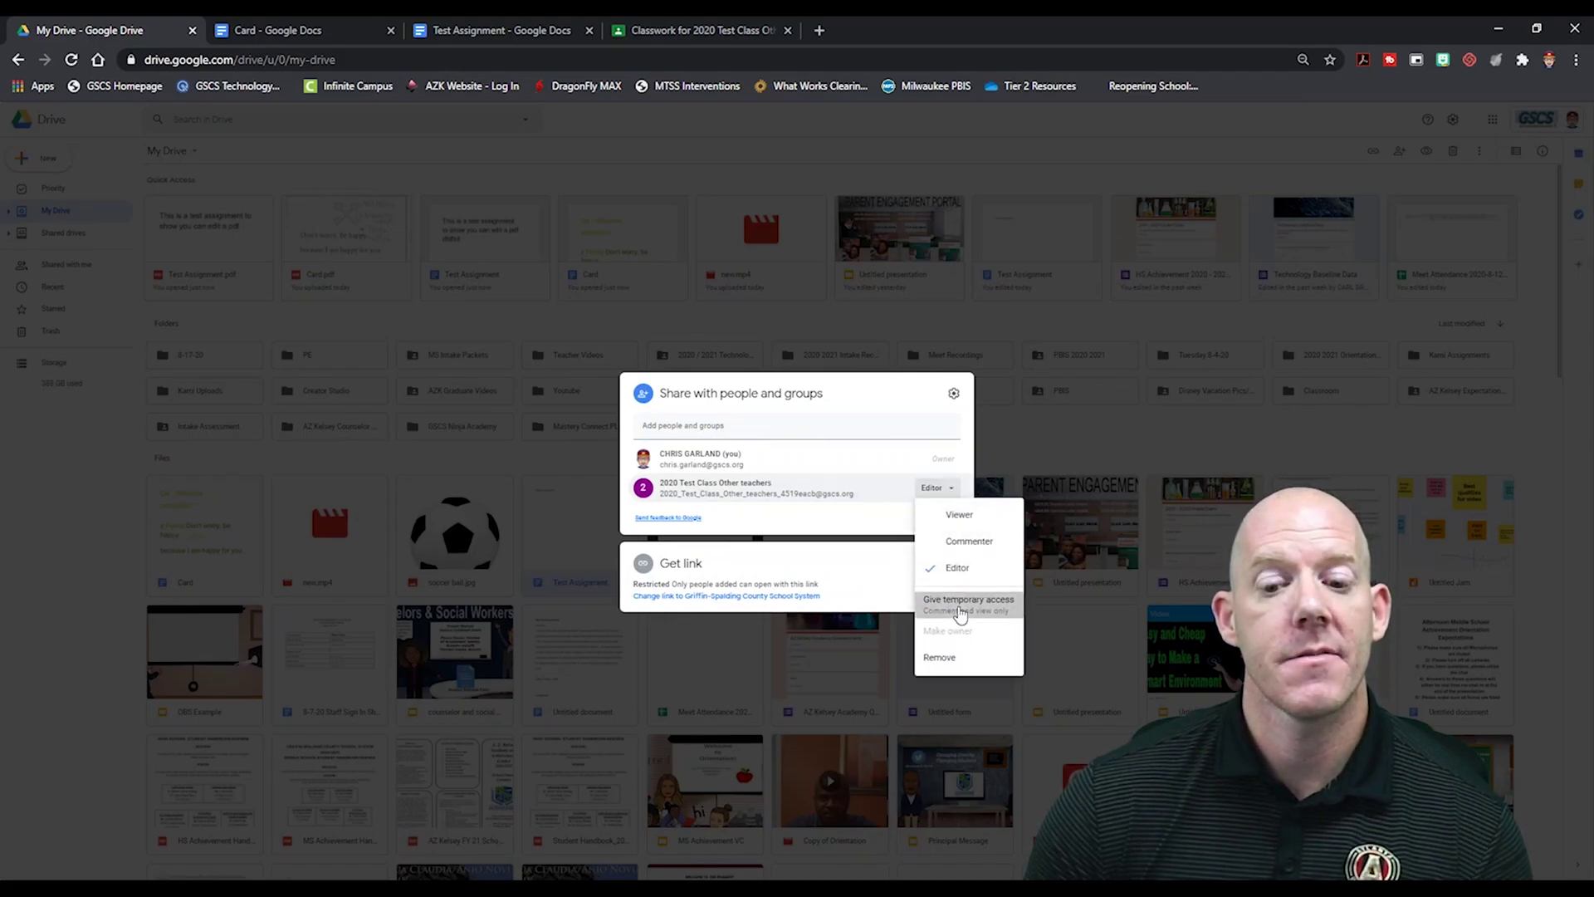
click(961, 610)
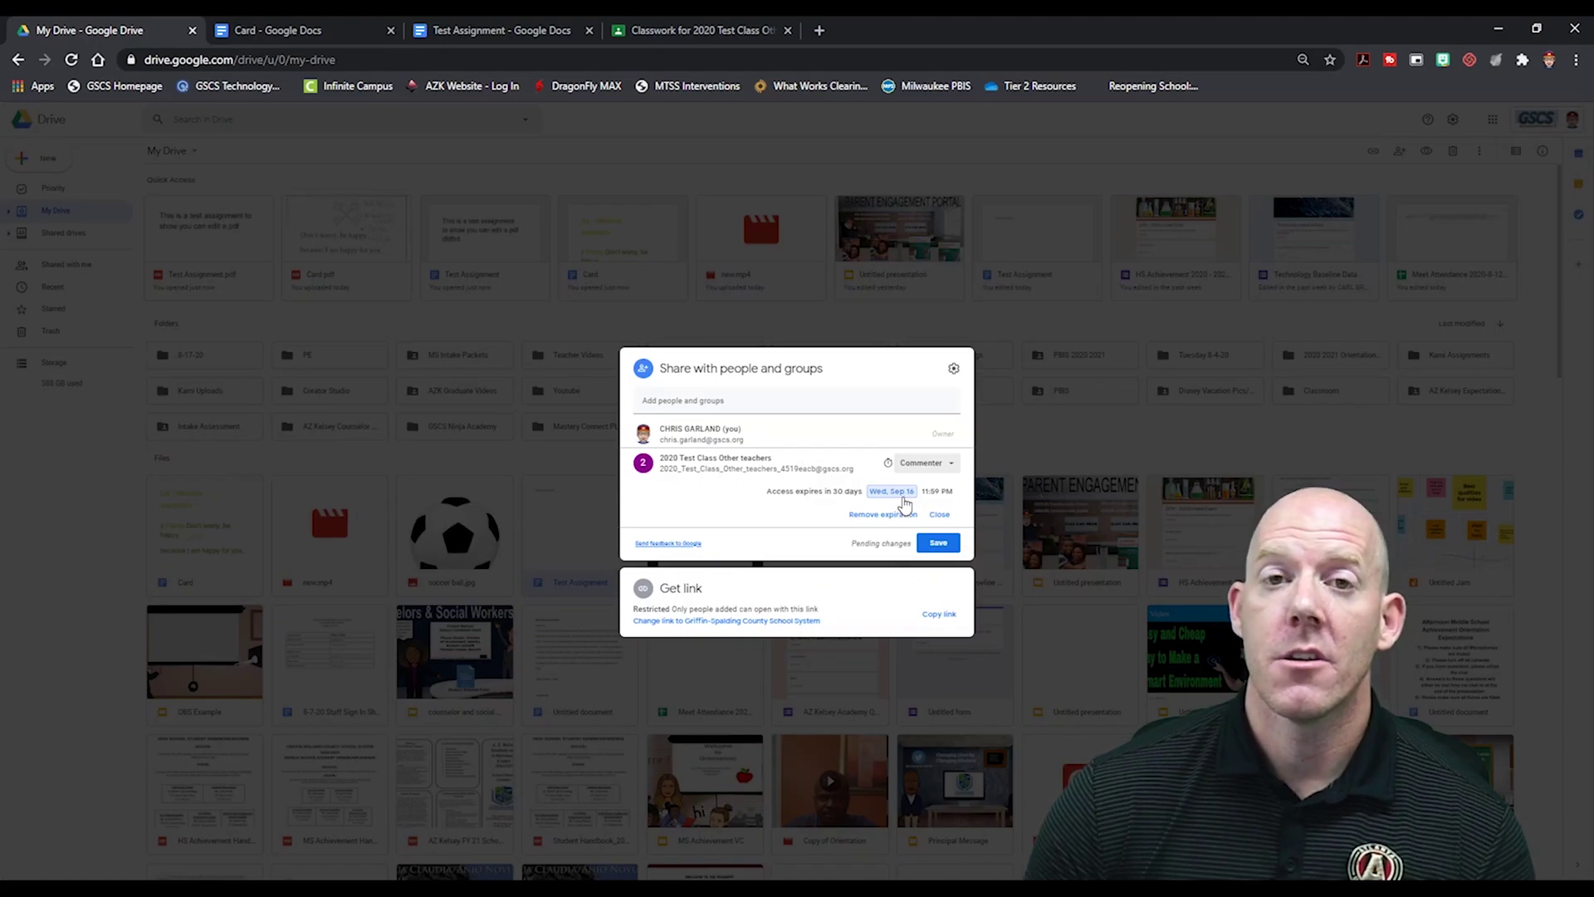
click(905, 495)
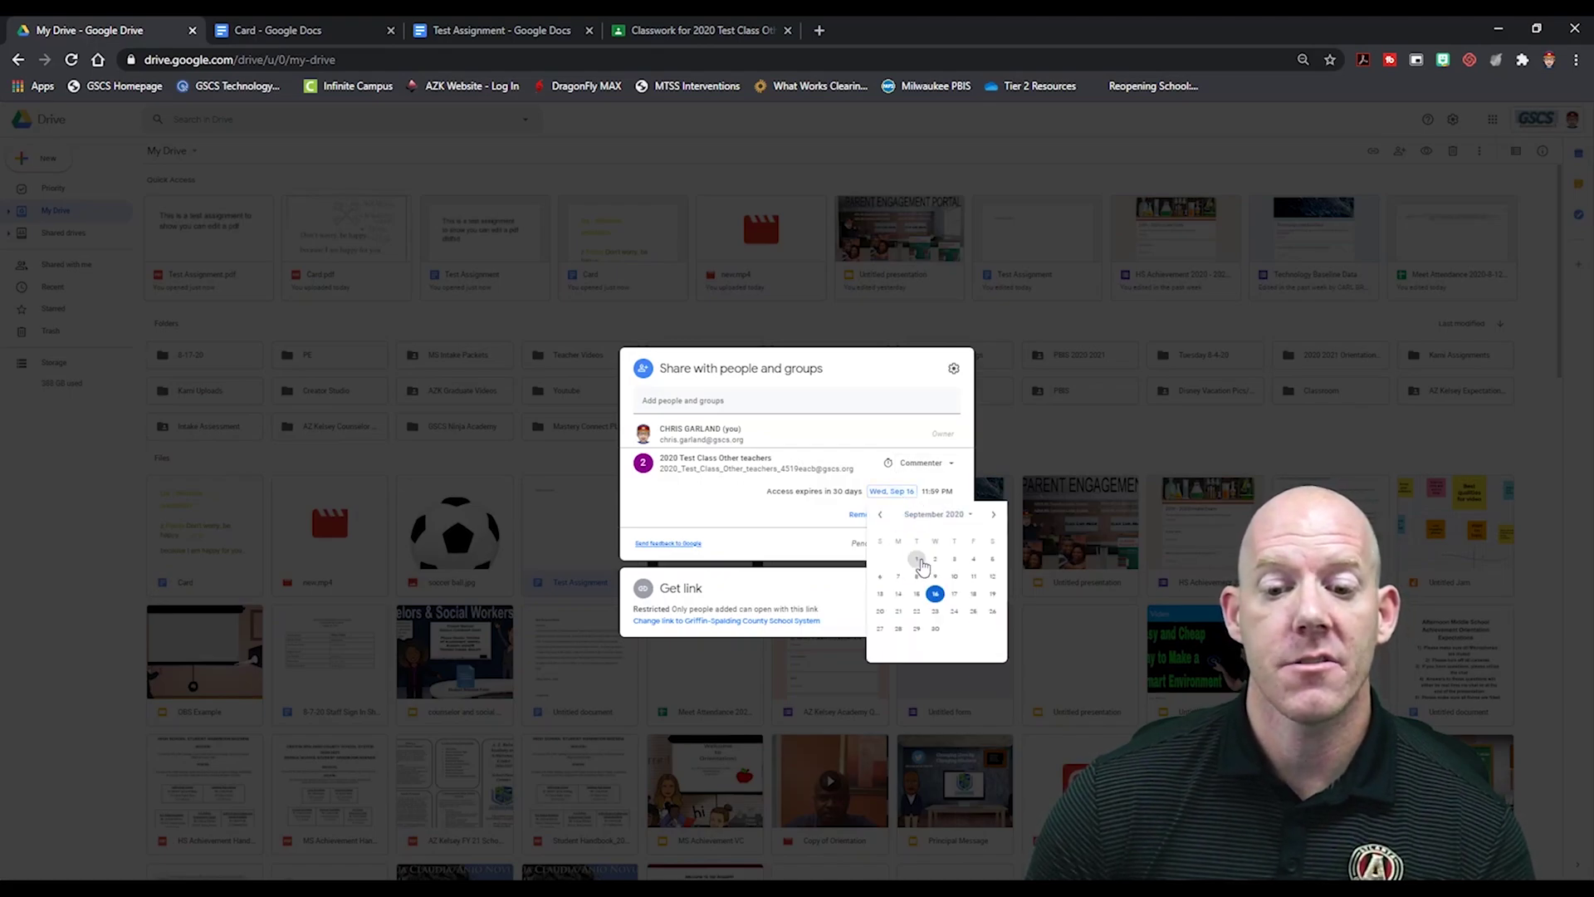
click(804, 558)
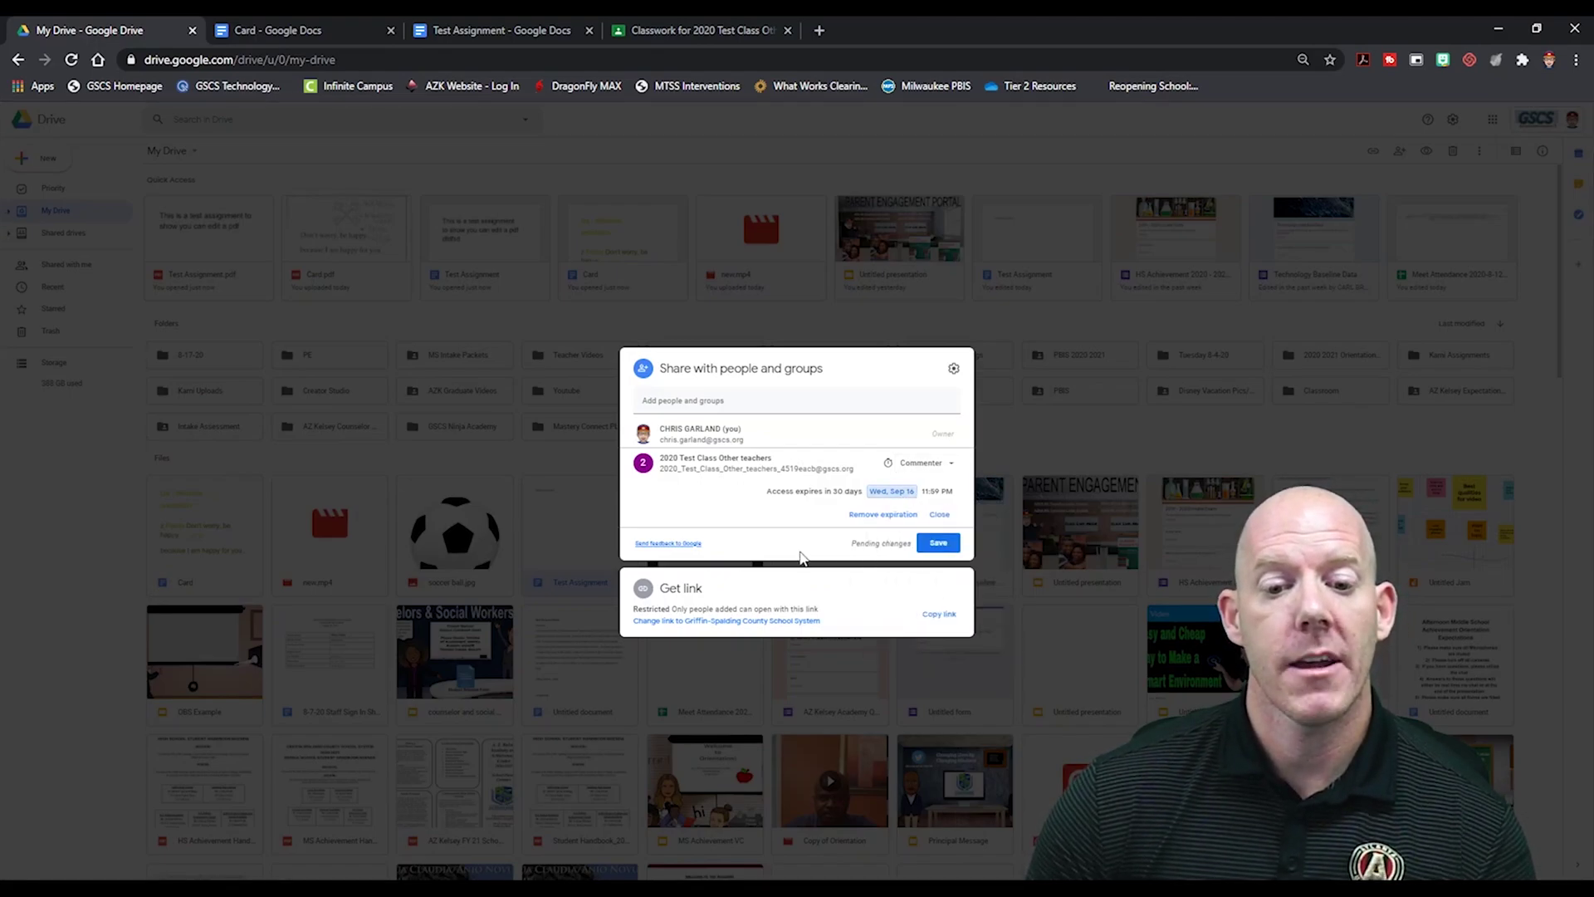